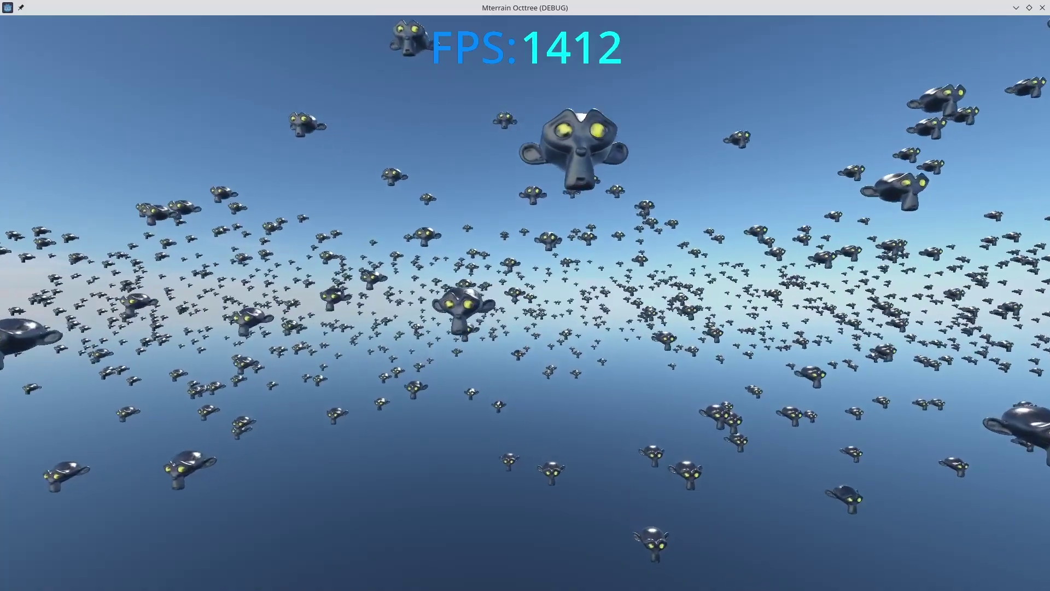
# - Shrink the game window to check the editor, restore it, then stop the running demo with F8
pyautogui.press('super+Page_Up')
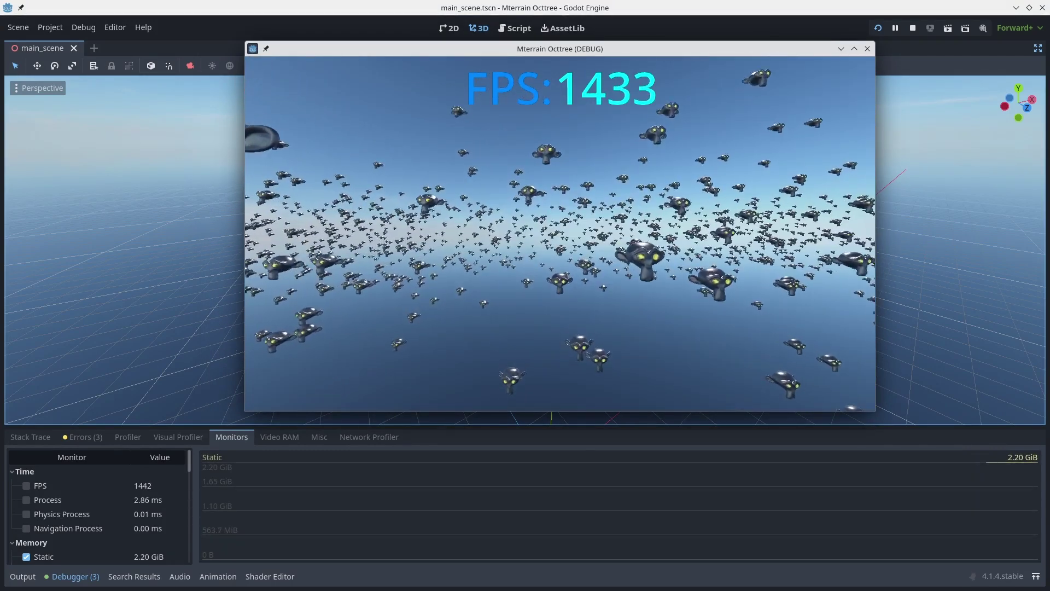
pyautogui.press('super+Page_Up')
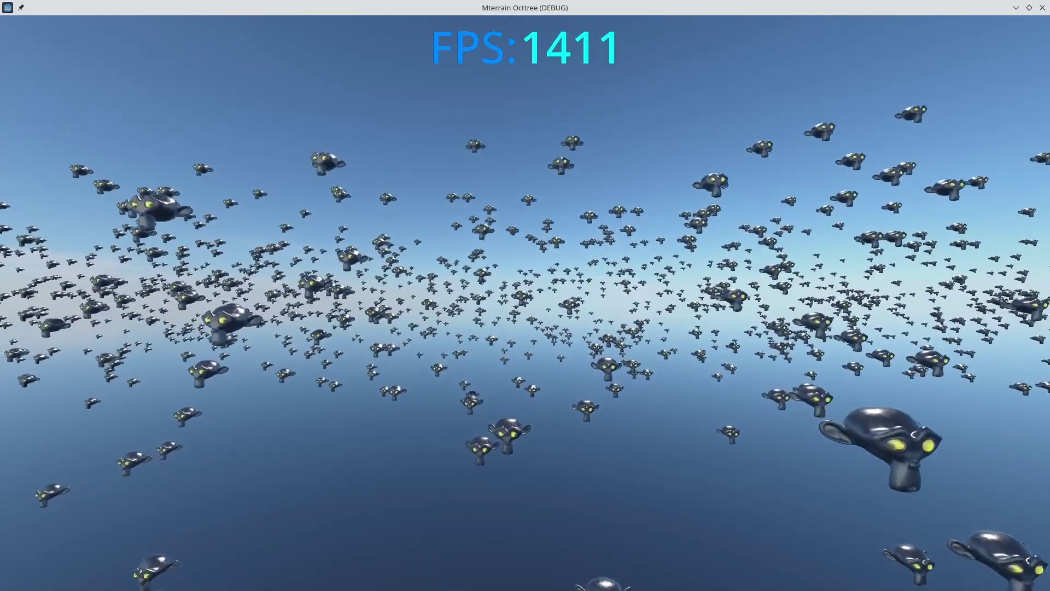
pyautogui.press('F8')
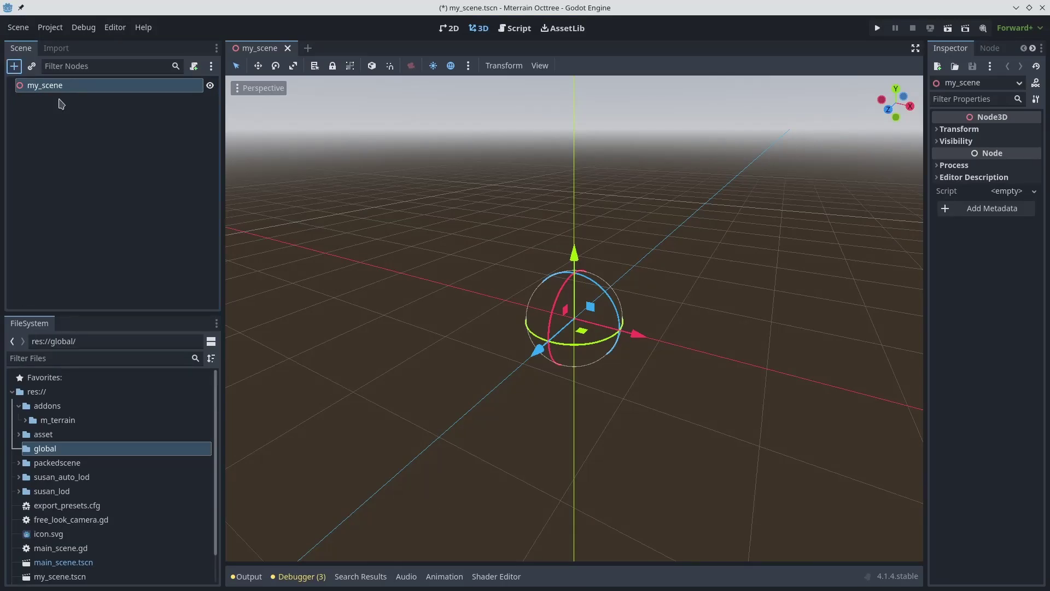
# - Add a MOctMesh child node to my_scene by searching 'mes' in the Create Node dialog
pyautogui.hotkey('ctrl', 'a')
pyautogui.write('mes')
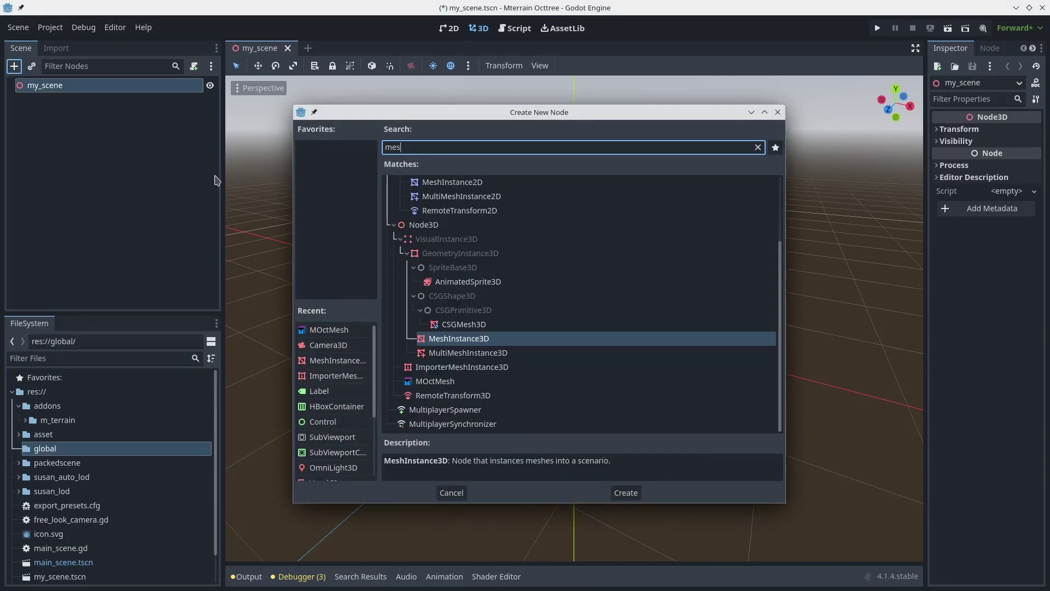
pyautogui.press('Down')
pyautogui.press('Down')
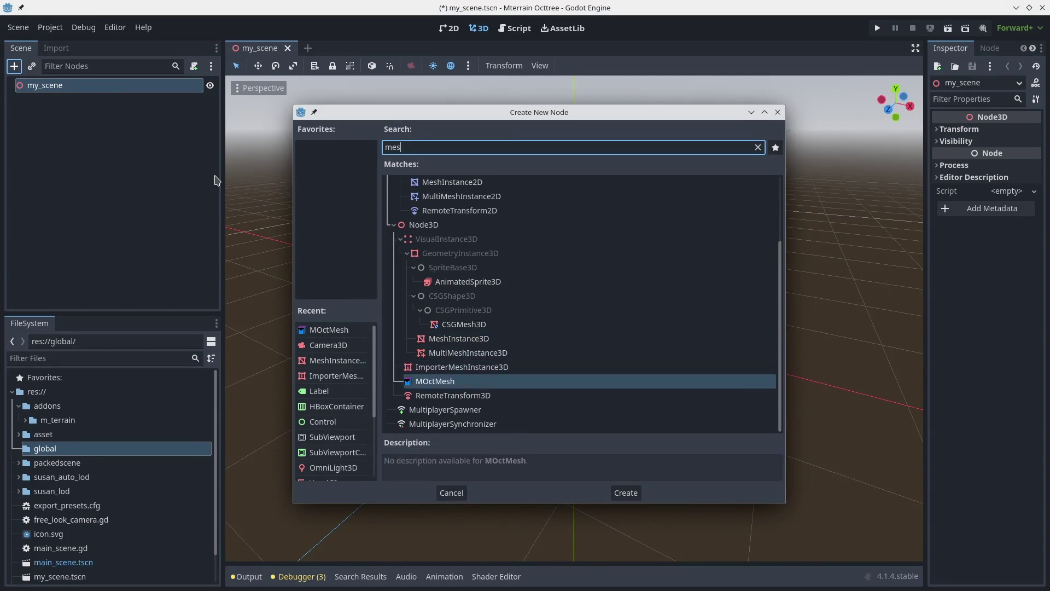
pyautogui.press('Return')
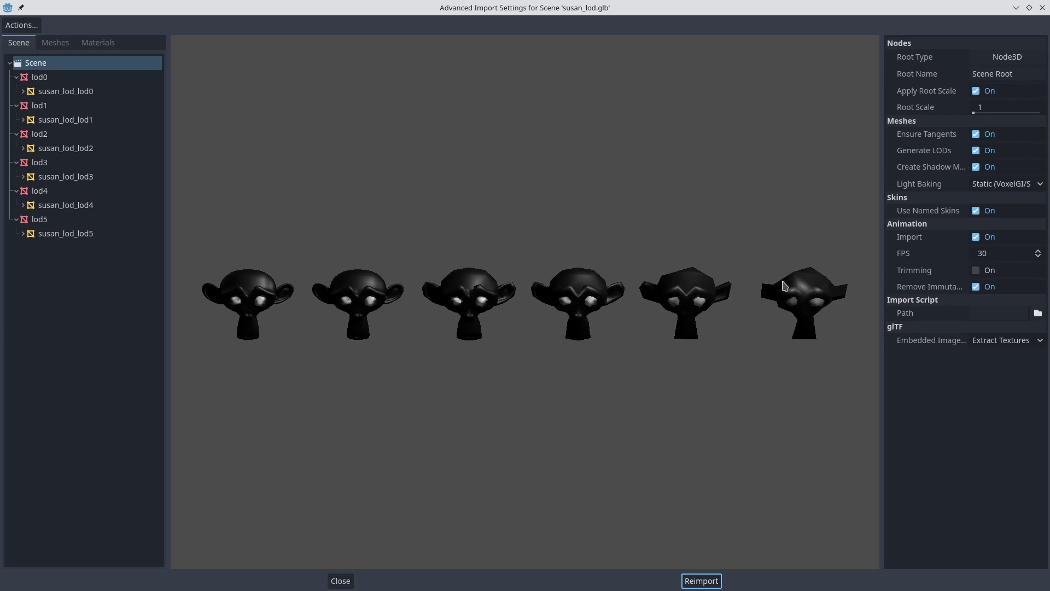
# - Inspect the susan_lod_lod0 and susan_lod_lod1 mesh import options, where LOD generation is disabled
pyautogui.click(70, 92)
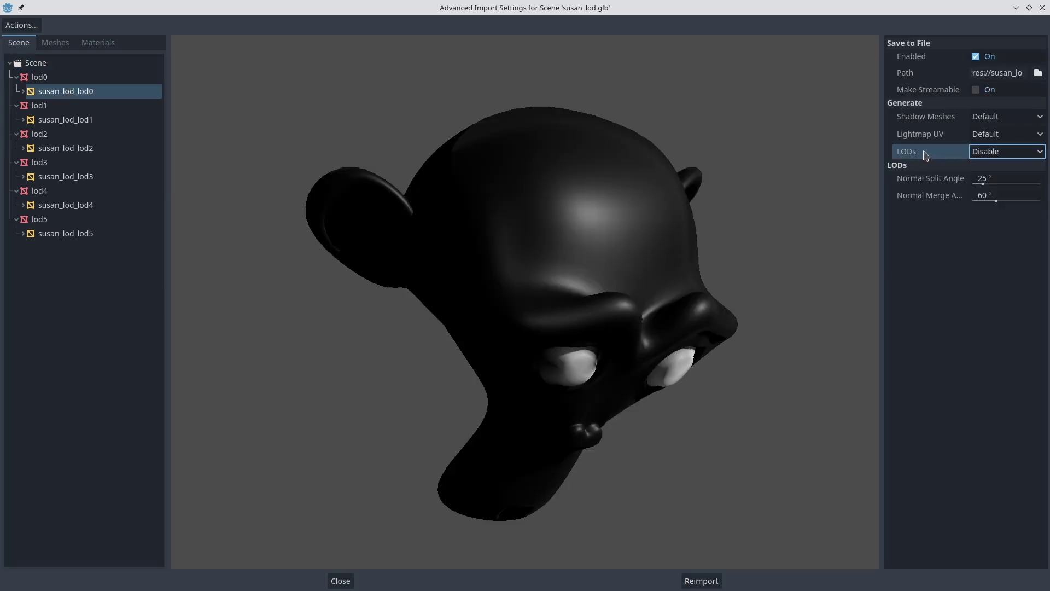
pyautogui.click(80, 122)
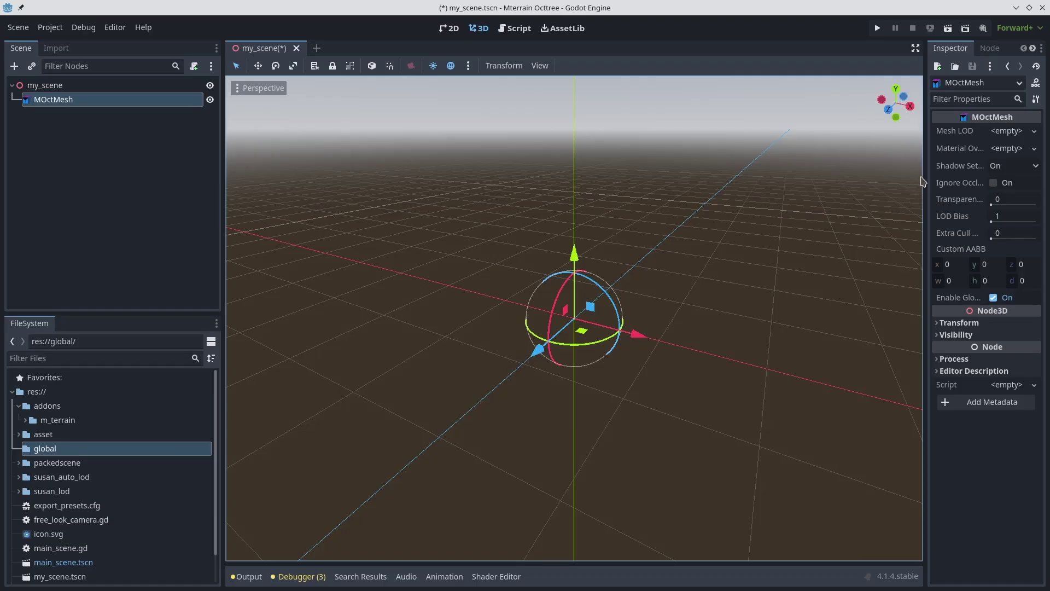
# - Load susan_mesh_lod.tres as the MOctMesh's Mesh LOD and fill its slots with susan_lod_lod0–lod5.res
pyautogui.moveTo(925, 173); pyautogui.dragTo(820, 171)
pyautogui.click(984, 131)
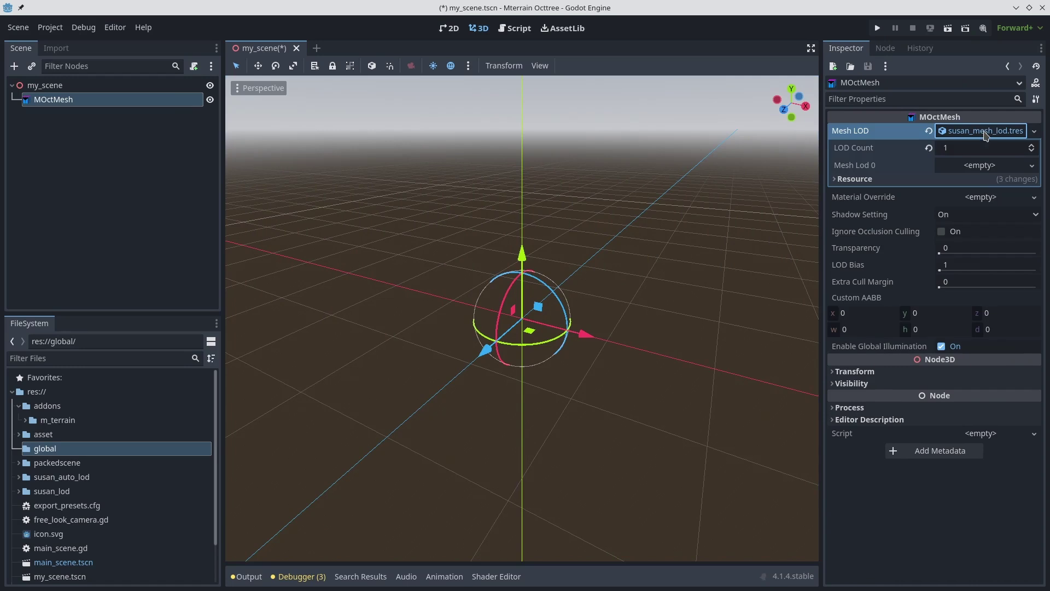
pyautogui.click(1032, 145)
pyautogui.click(1032, 146)
pyautogui.click(1032, 146)
pyautogui.click(1032, 146)
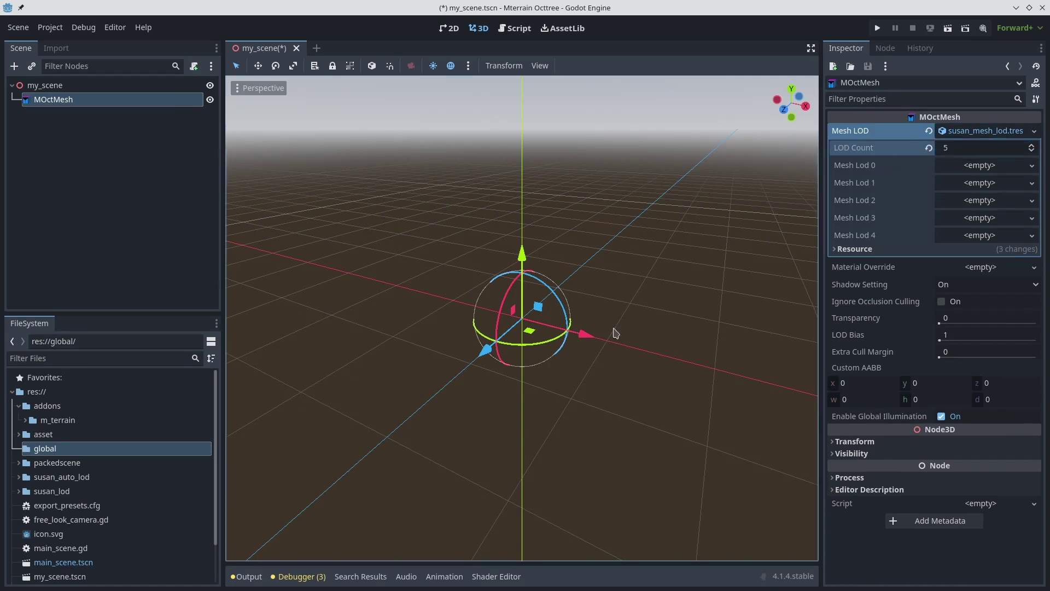
pyautogui.scroll(-2, 46, 519)
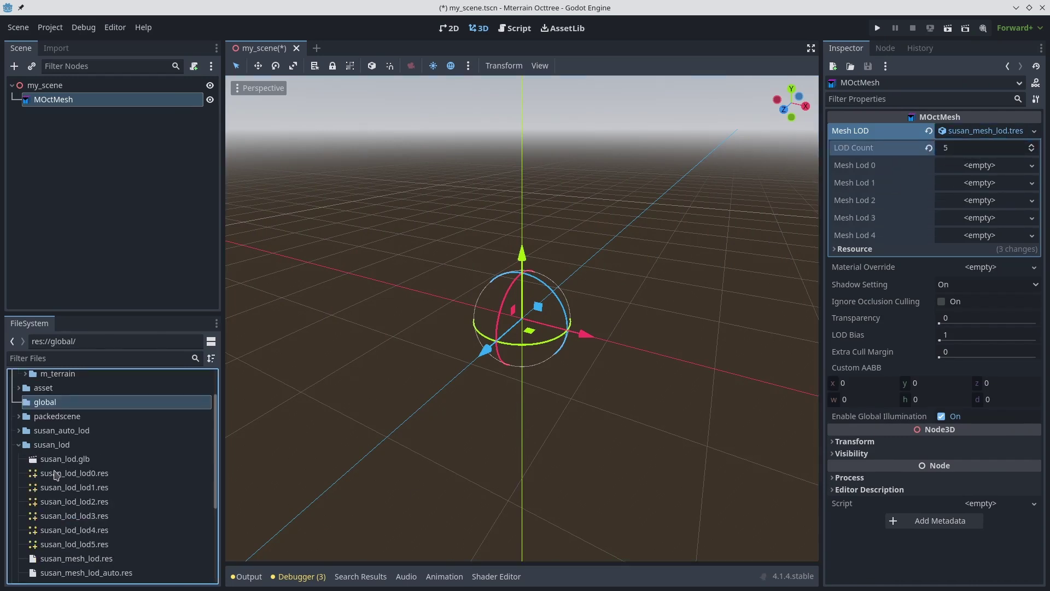
pyautogui.moveTo(55, 473); pyautogui.dragTo(979, 166)
pyautogui.moveTo(903, 226); pyautogui.dragTo(979, 203)
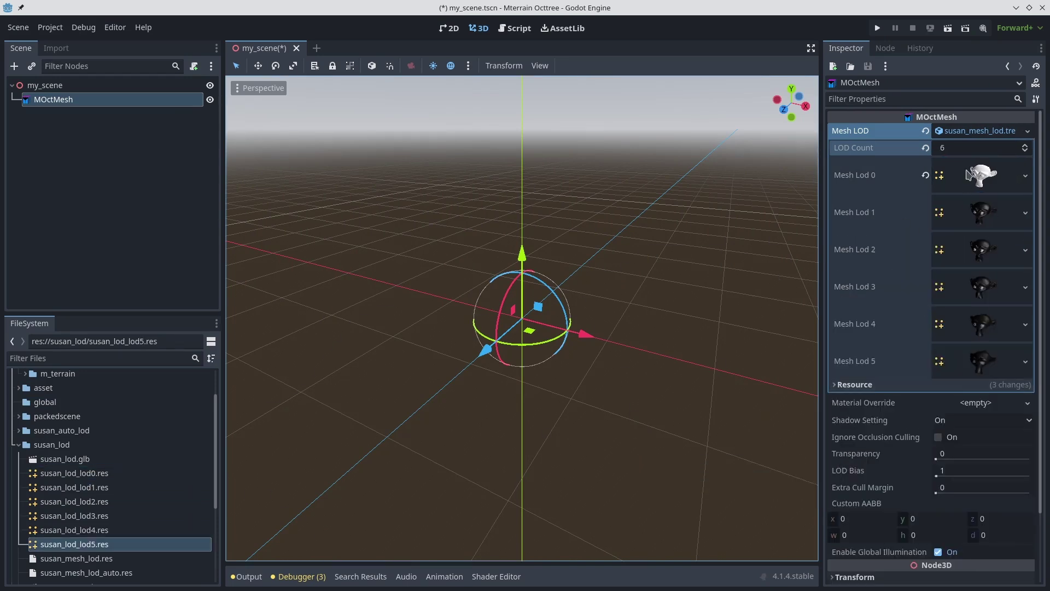
pyautogui.click(989, 131)
pyautogui.click(617, 396)
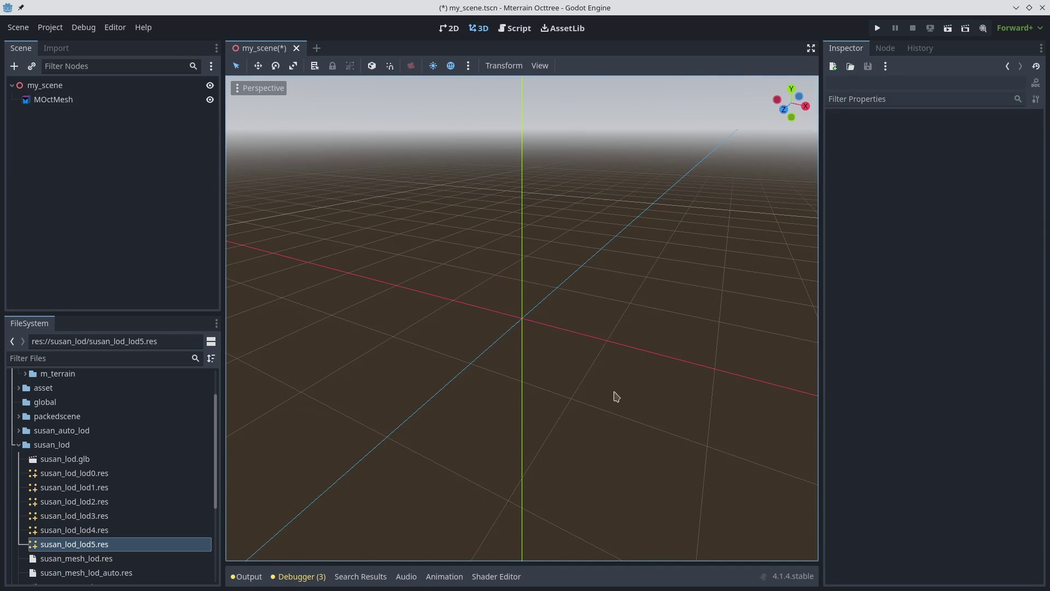
pyautogui.click(54, 103)
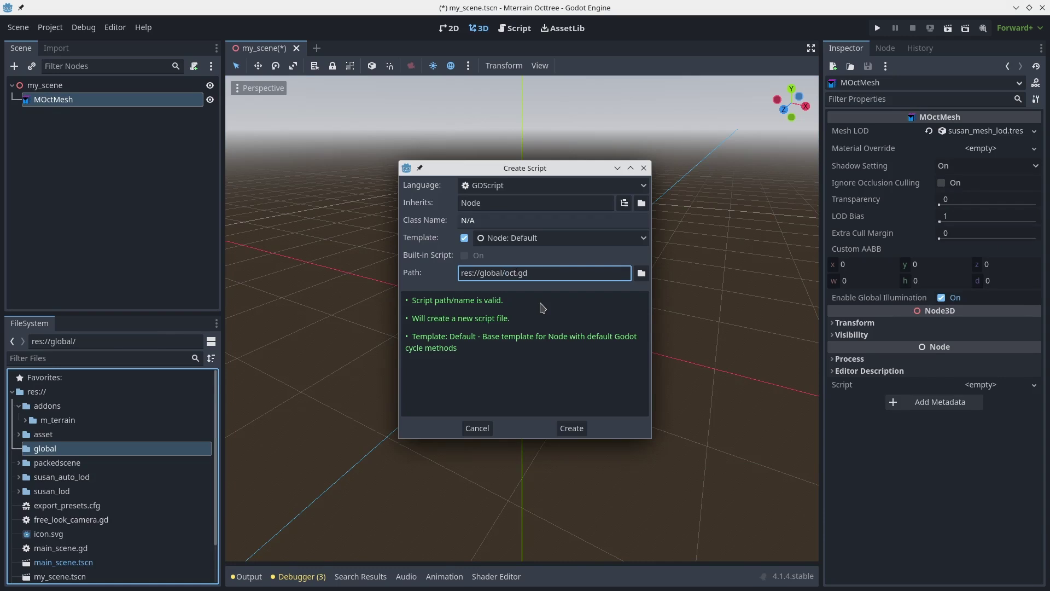
pyautogui.press('Escape')
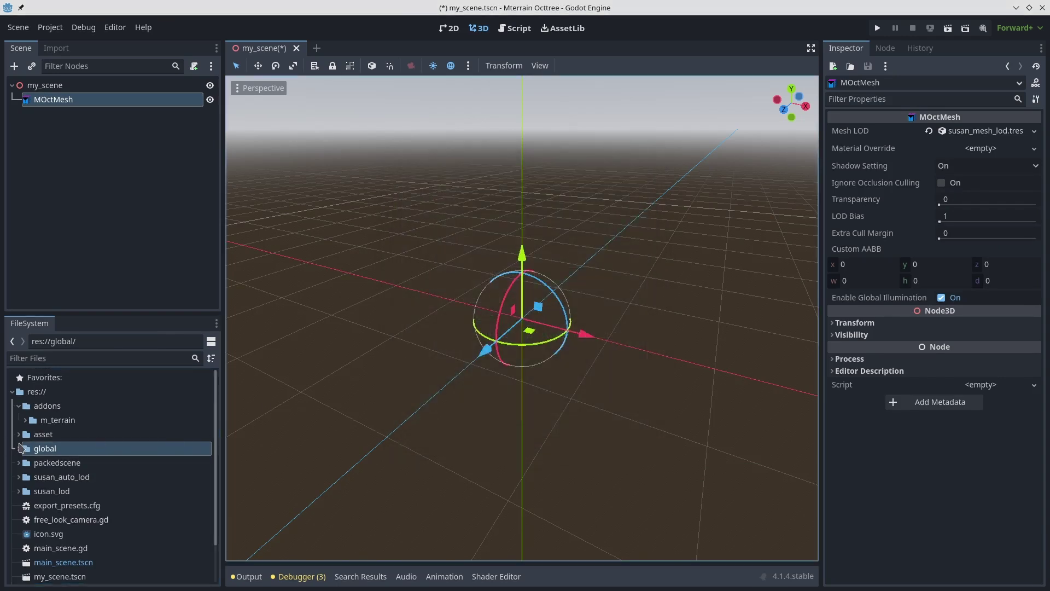
pyautogui.doubleClick(44, 462)
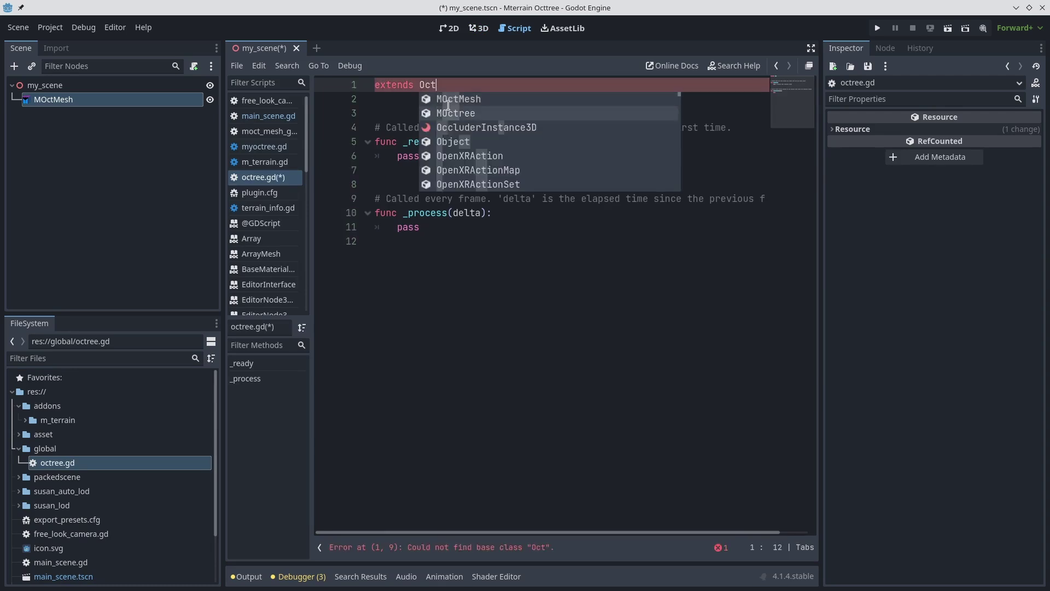
pyautogui.click(447, 106)
pyautogui.click(378, 85)
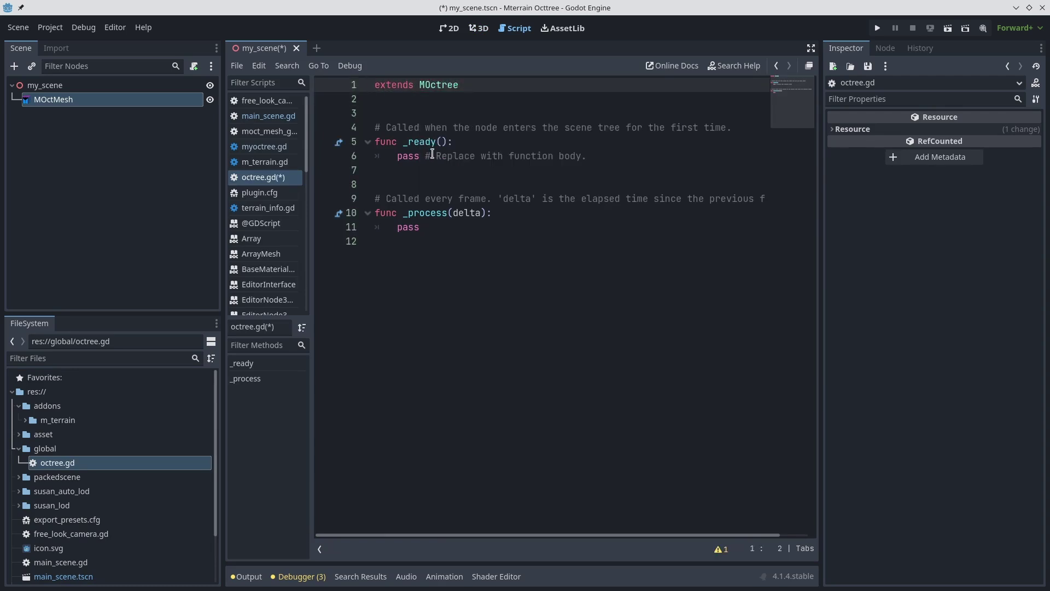
pyautogui.hotkey('ctrl', 'shift', 'Return')
pyautogui.write('@tool')
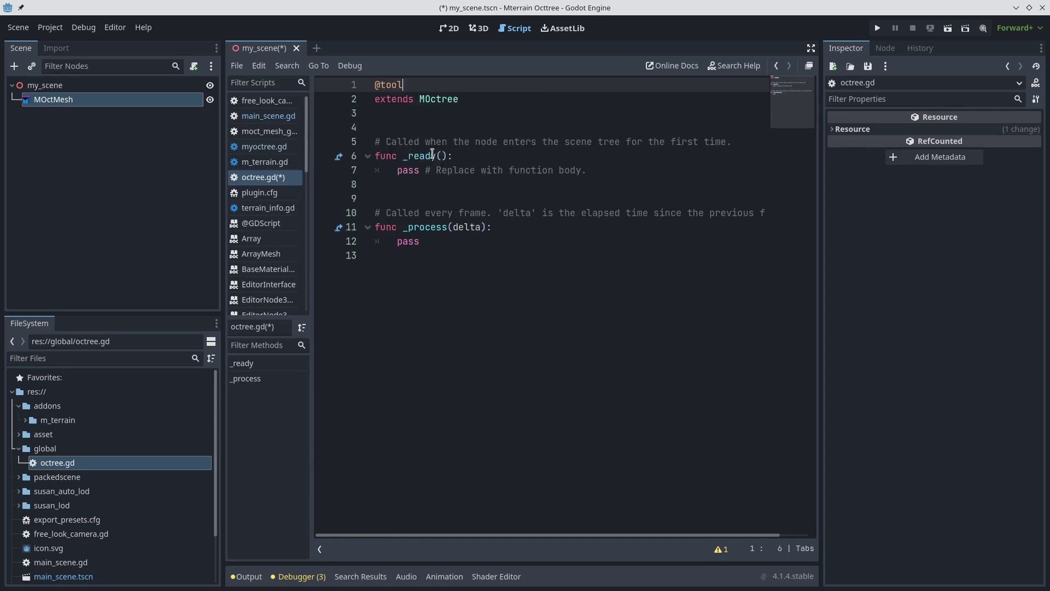
pyautogui.hotkey('ctrl', 's')
# - Replace the unused _process block with an enable_as_octmesh_updater() call and save
pyautogui.press('Down')
pyautogui.hotkey('shift', 'Down')
pyautogui.hotkey('shift', 'Down')
pyautogui.hotkey('shift', 'Down')
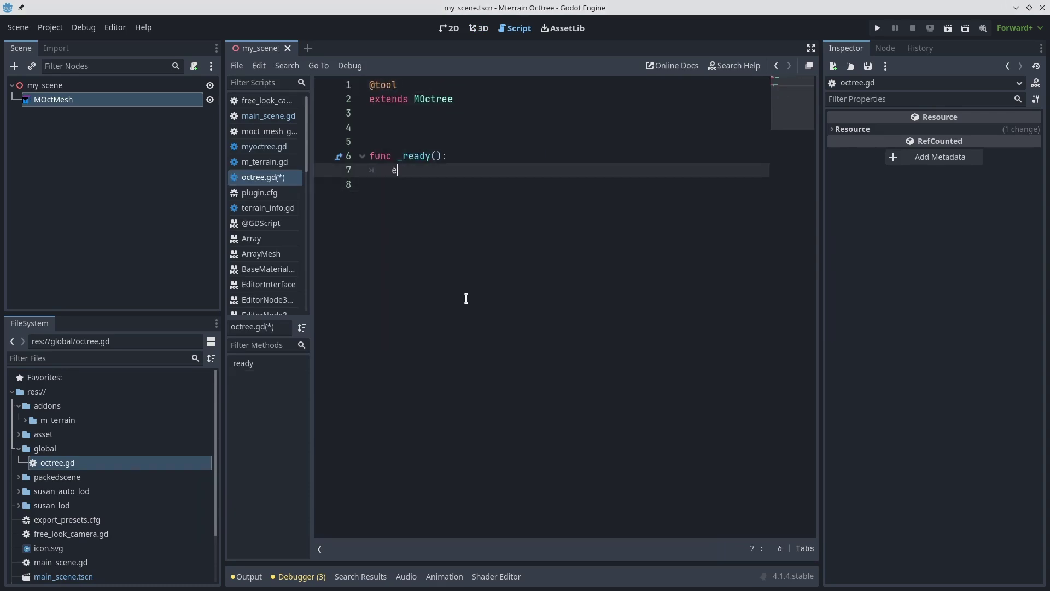
pyautogui.write('na')
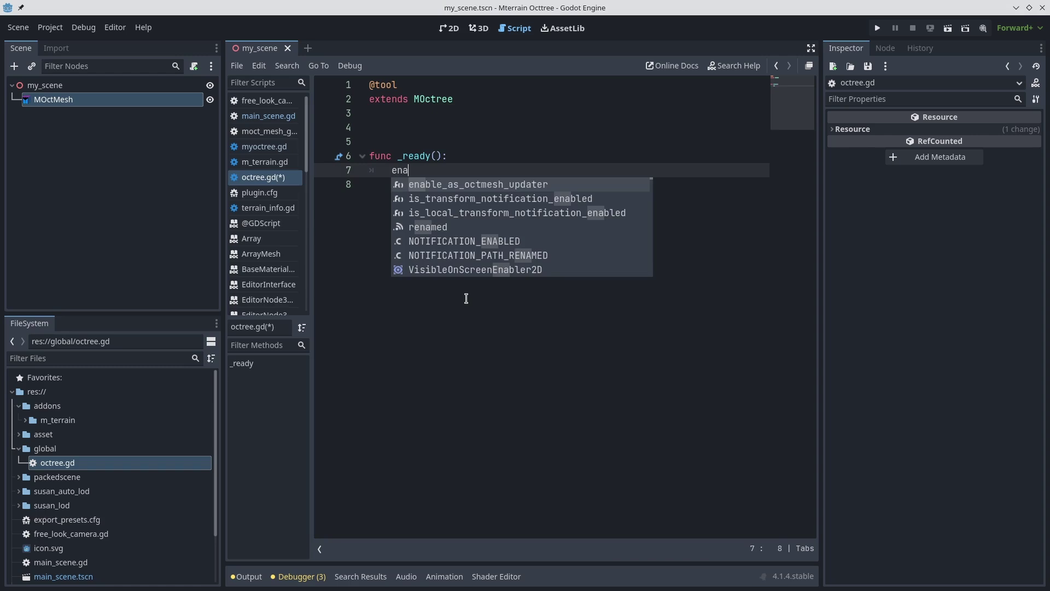
pyautogui.press('Return')
pyautogui.hotkey('ctrl', 's')
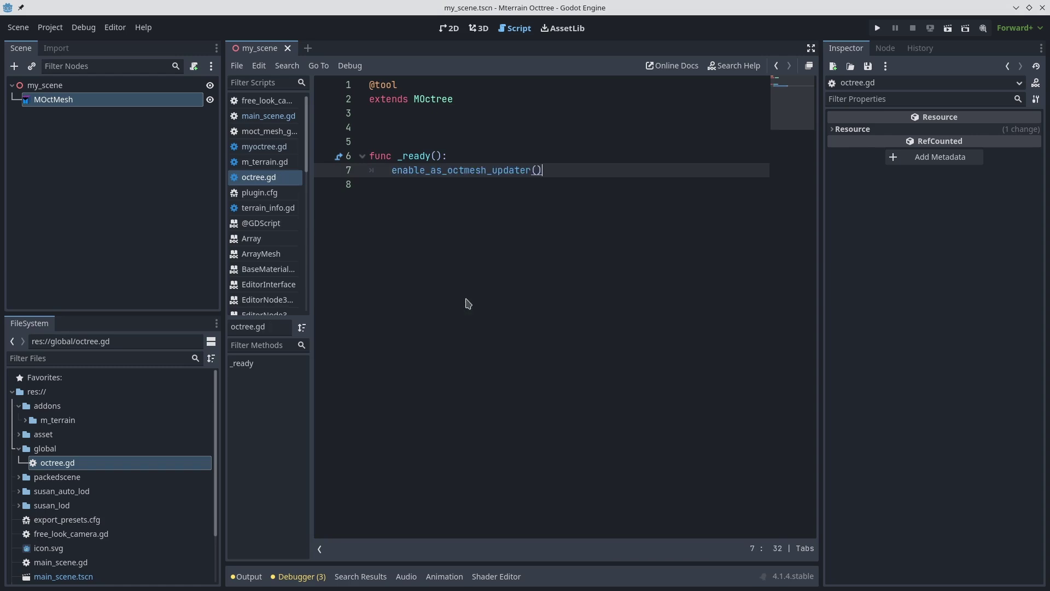
# - Add set_lod_setting([10,50,60,80,100,200]) and debug_draw = true lines to _ready, then save
pyautogui.press('Return')
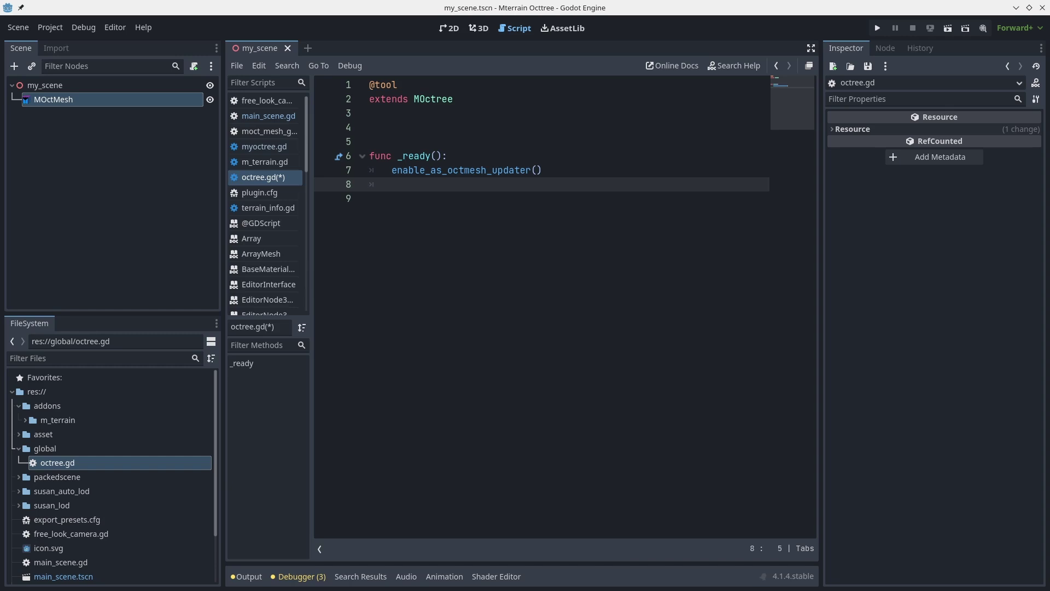
pyautogui.hotkey('ctrl', 'y')
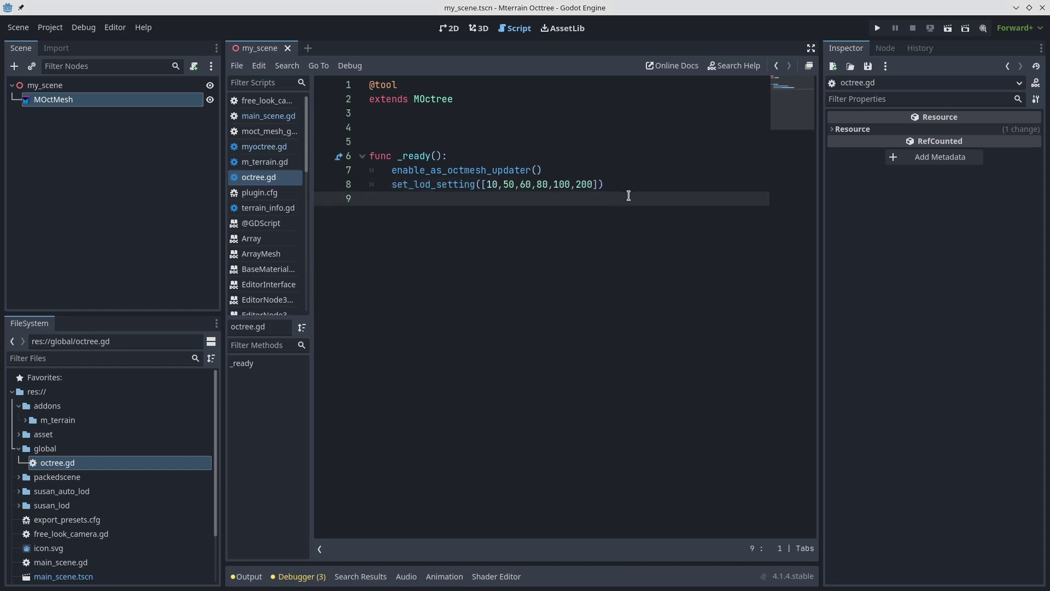
pyautogui.hotkey('ctrl', 'y')
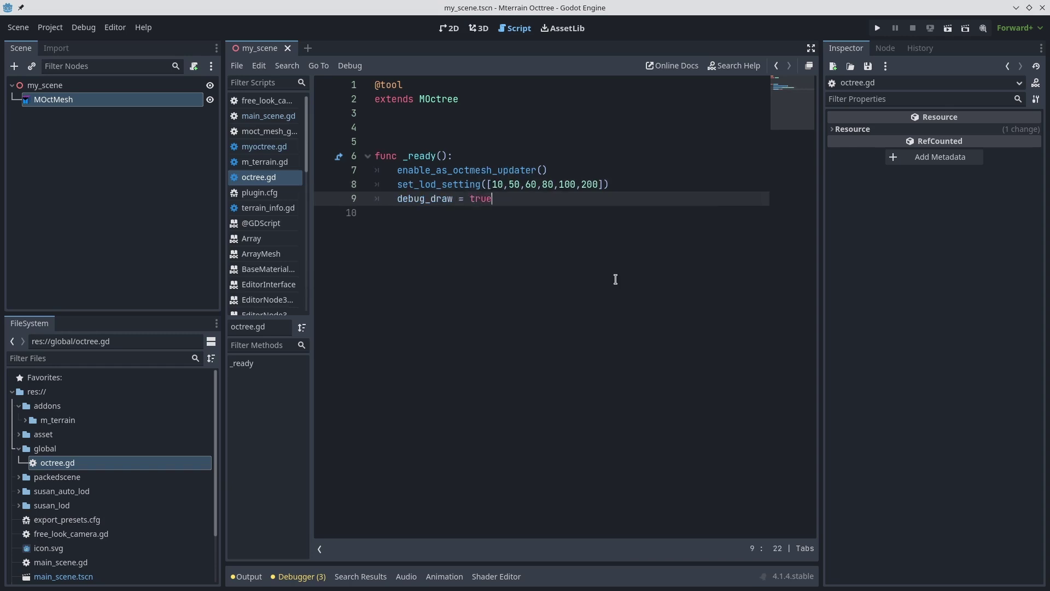
pyautogui.hotkey('ctrl', 's')
pyautogui.click(552, 265)
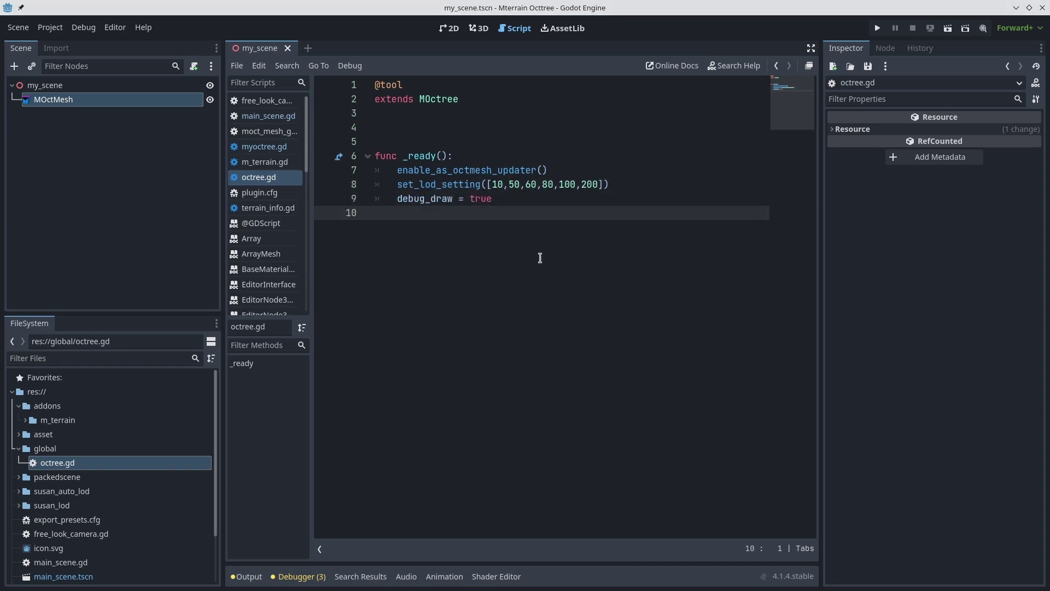
# - In Project Settings' Autoload tab, start choosing octree.gd as the autoload script
pyautogui.click(51, 28)
pyautogui.click(76, 46)
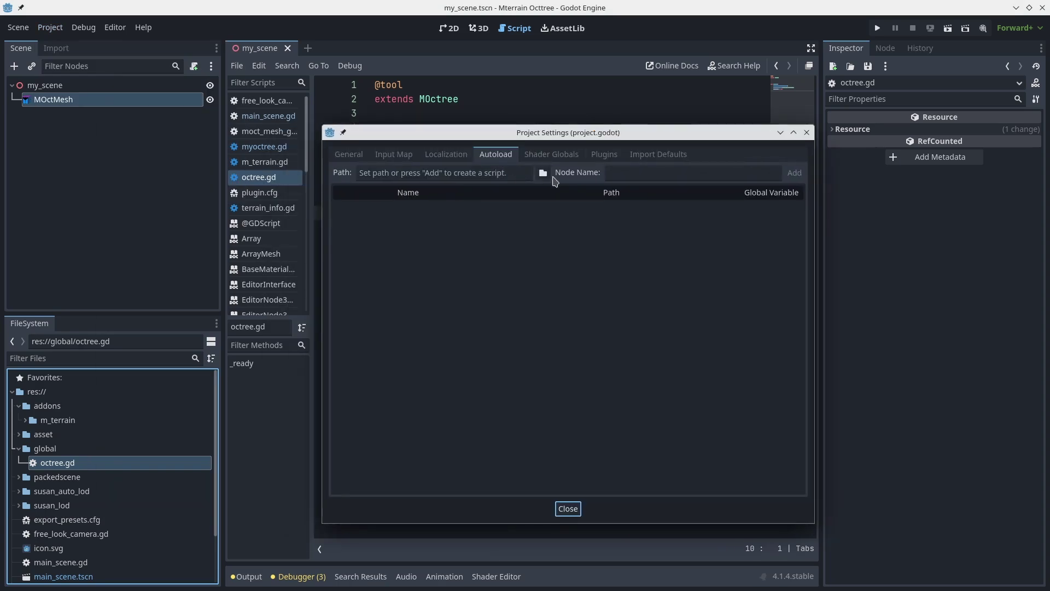
pyautogui.click(544, 174)
# - Register res://global/octree.gd as the Octree autoload
pyautogui.doubleClick(475, 170)
pyautogui.click(356, 167)
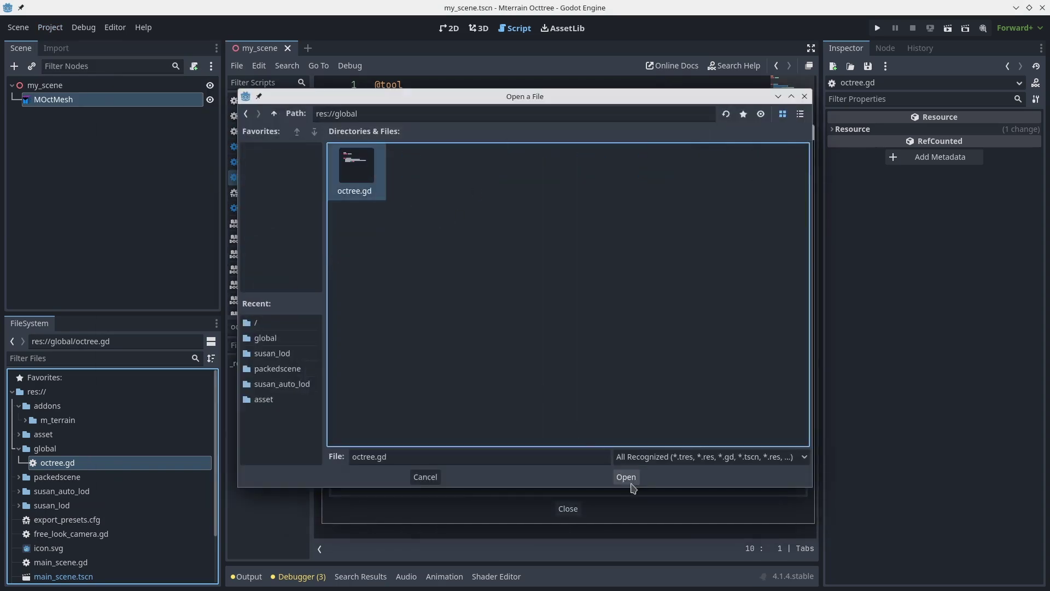
pyautogui.click(627, 477)
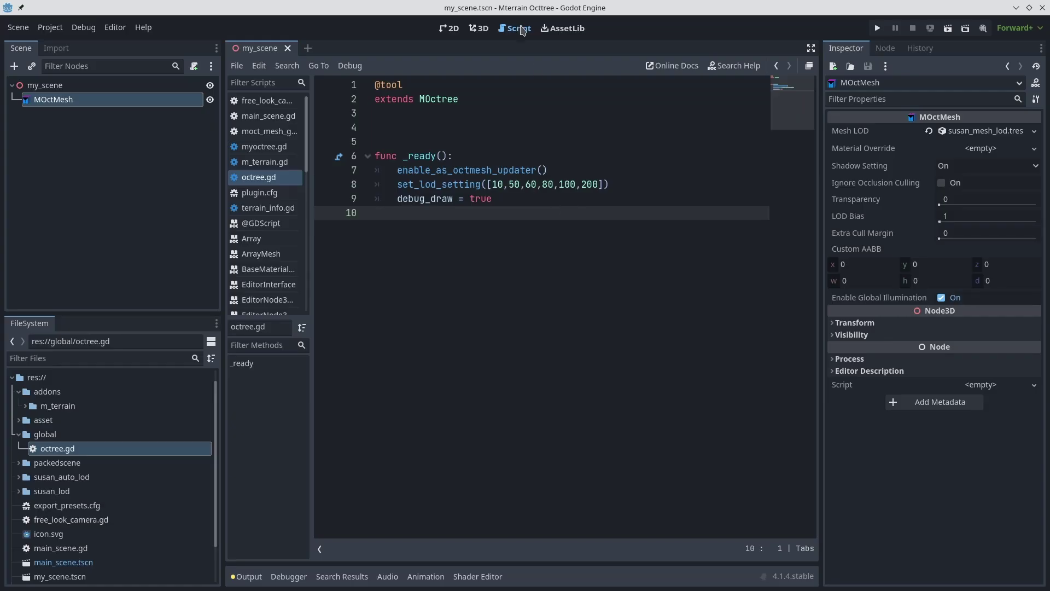
# - Give the Suzanne head a dark glossy material override, save, and place a duplicate beside it along X
pyautogui.click(479, 28)
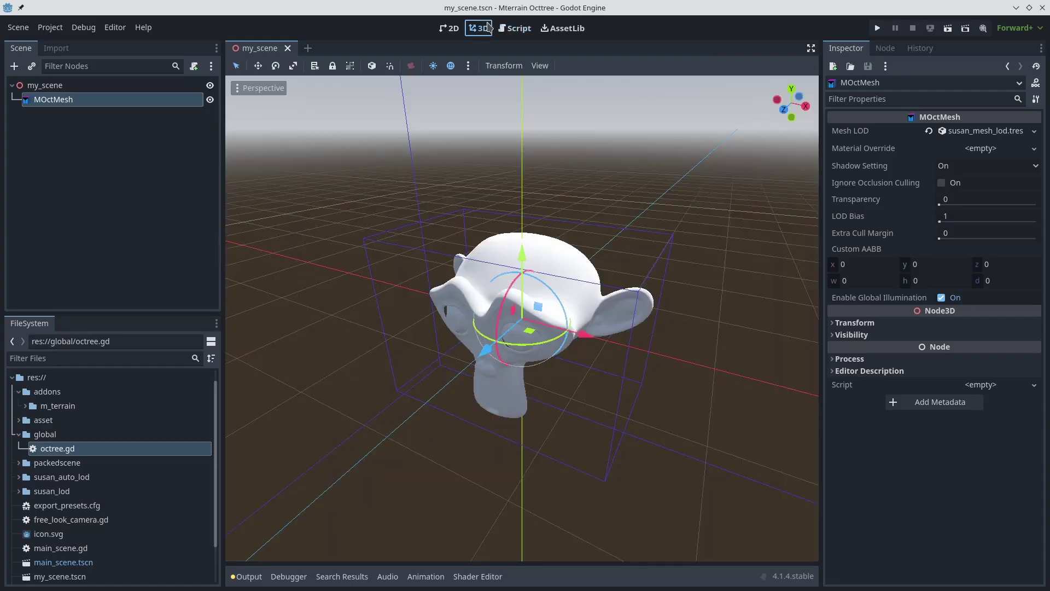
pyautogui.click(980, 148)
pyautogui.click(945, 231)
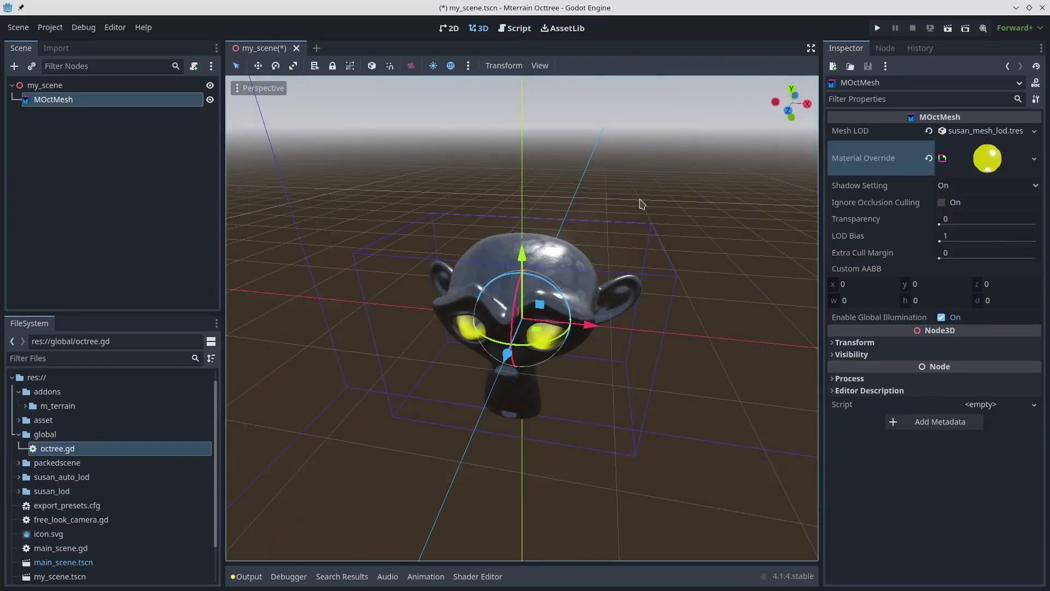
pyautogui.hotkey('ctrl', 's')
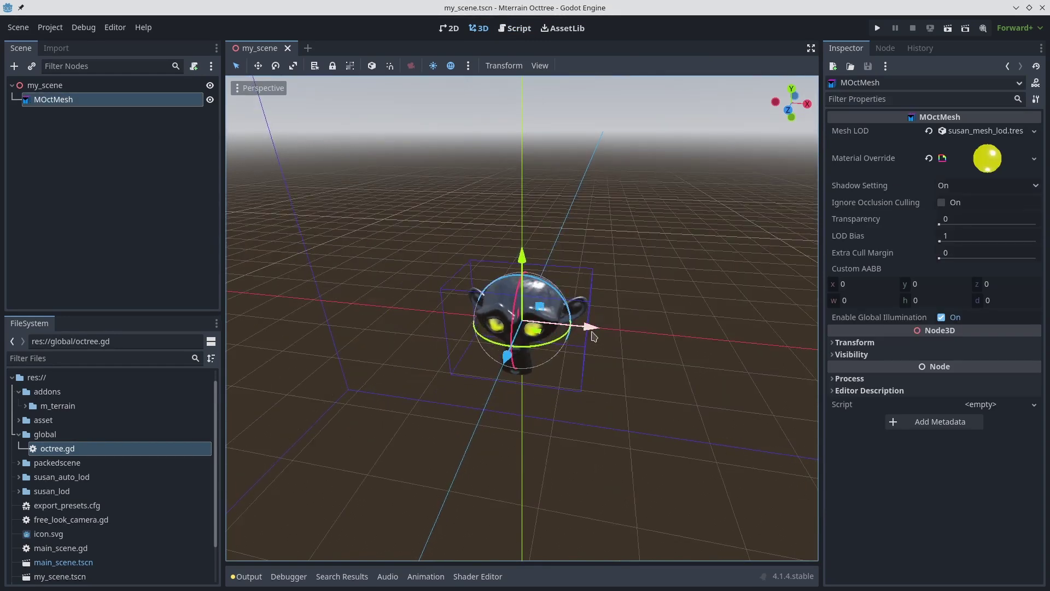
pyautogui.hotkey('ctrl', 'd')
pyautogui.moveTo(594, 335); pyautogui.dragTo(738, 350)
# - Duplicate the head twice more, dragging each copy right along X to make a row of four
pyautogui.moveTo(738, 350); pyautogui.dragTo(628, 404, button='middle')
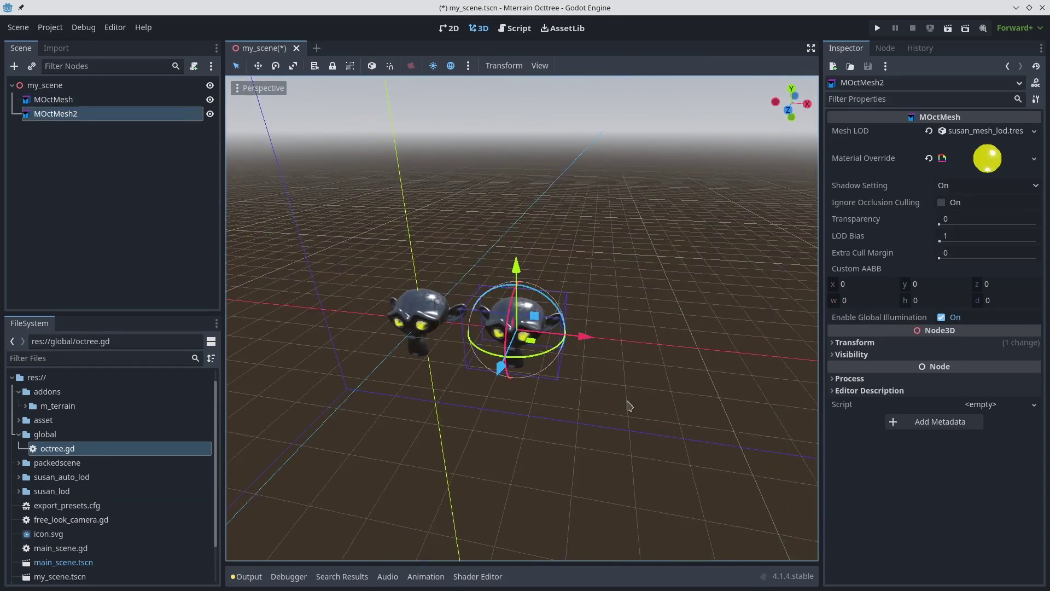
pyautogui.moveTo(589, 344); pyautogui.dragTo(654, 347)
pyautogui.moveTo(654, 348)
pyautogui.mouseDown(button='middle')
pyautogui.moveTo(635, 372)
pyautogui.moveTo(664, 350)
pyautogui.mouseUp(button='middle')
pyautogui.hotkey('ctrl', 'd')
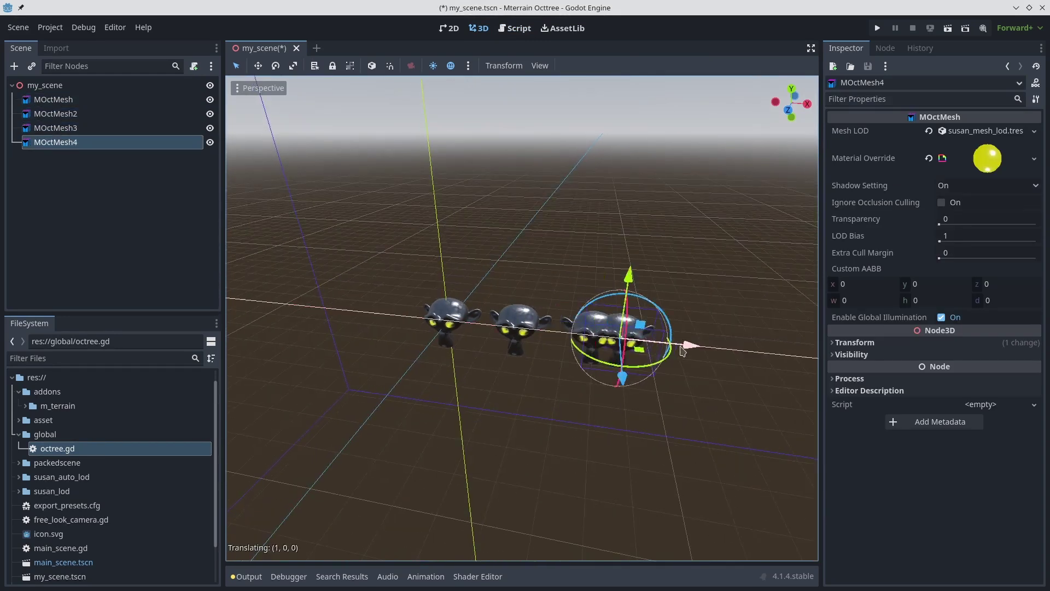
pyautogui.moveTo(664, 350); pyautogui.dragTo(750, 352)
# - Fly the camera back and up to view the whole row of four heads
pyautogui.press('s')
pyautogui.moveTo(749, 351); pyautogui.dragTo(749, 351, button='right')
pyautogui.scroll(3, 749, 351)
pyautogui.press('s')
pyautogui.scroll(10, 749, 351)
pyautogui.press('w')
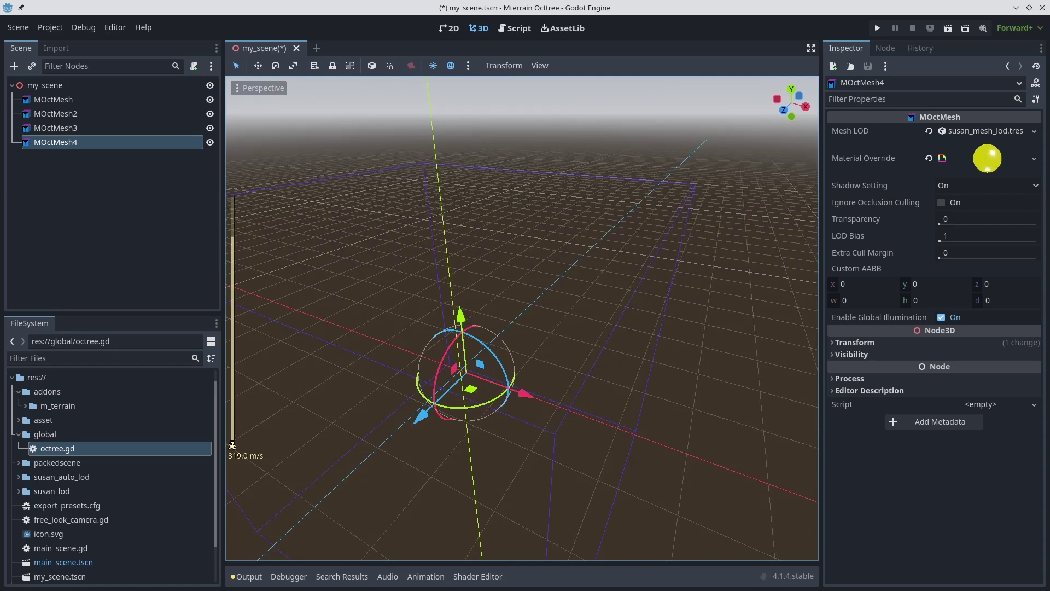
# - Duplicate the selected heads to reach 32 and box-select all of them
pyautogui.moveTo(497, 219); pyautogui.dragTo(497, 219, button='right')
pyautogui.hotkey('ctrl', 'v')
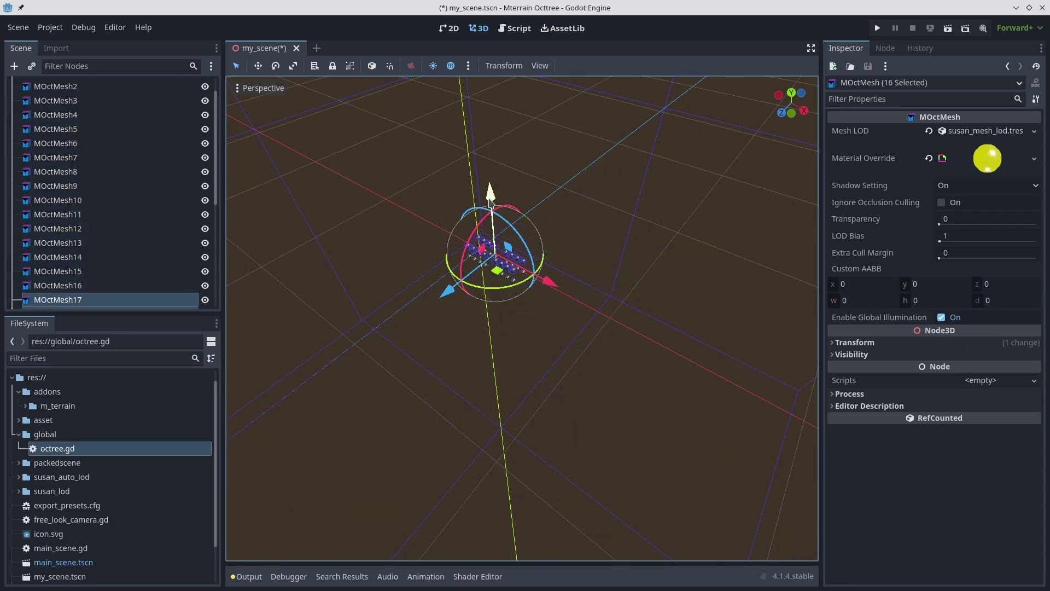
pyautogui.moveTo(320, 162); pyautogui.dragTo(589, 418)
pyautogui.moveTo(430, 367); pyautogui.dragTo(431, 368, button='right')
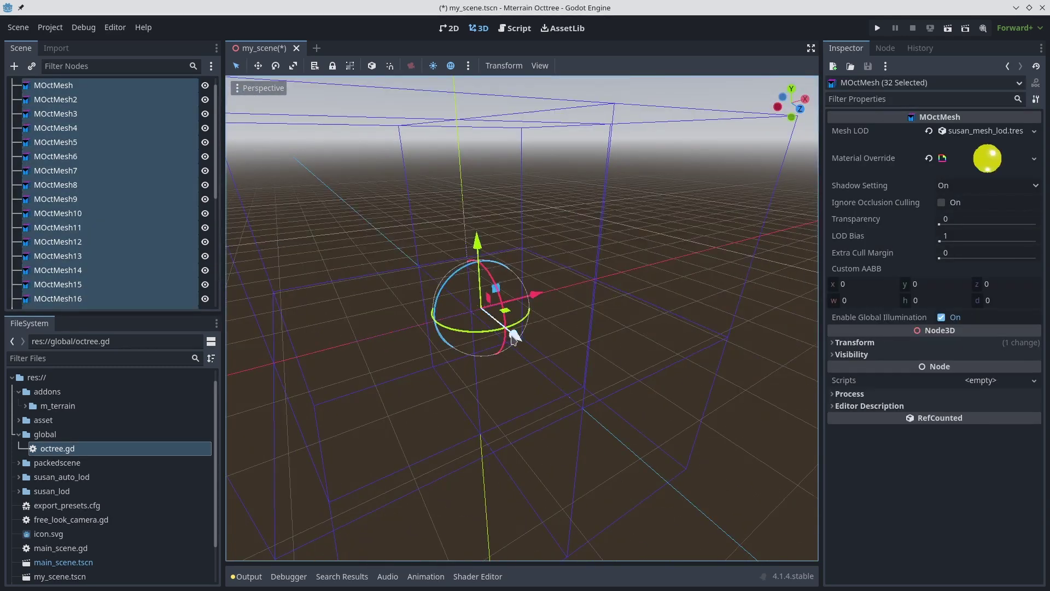
# - Move the 32-head group along Z, Y and X, about 225 units on Z, through the octree boxes
pyautogui.moveTo(512, 333); pyautogui.dragTo(560, 370)
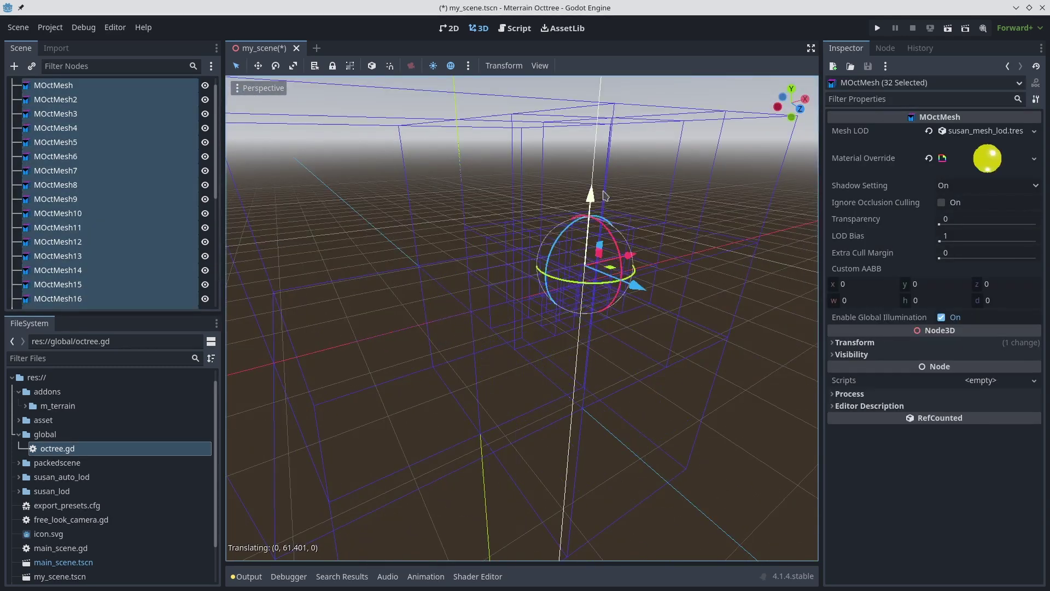
pyautogui.moveTo(620, 137); pyautogui.dragTo(620, 140)
pyautogui.moveTo(620, 139); pyautogui.dragTo(623, 242, button='middle')
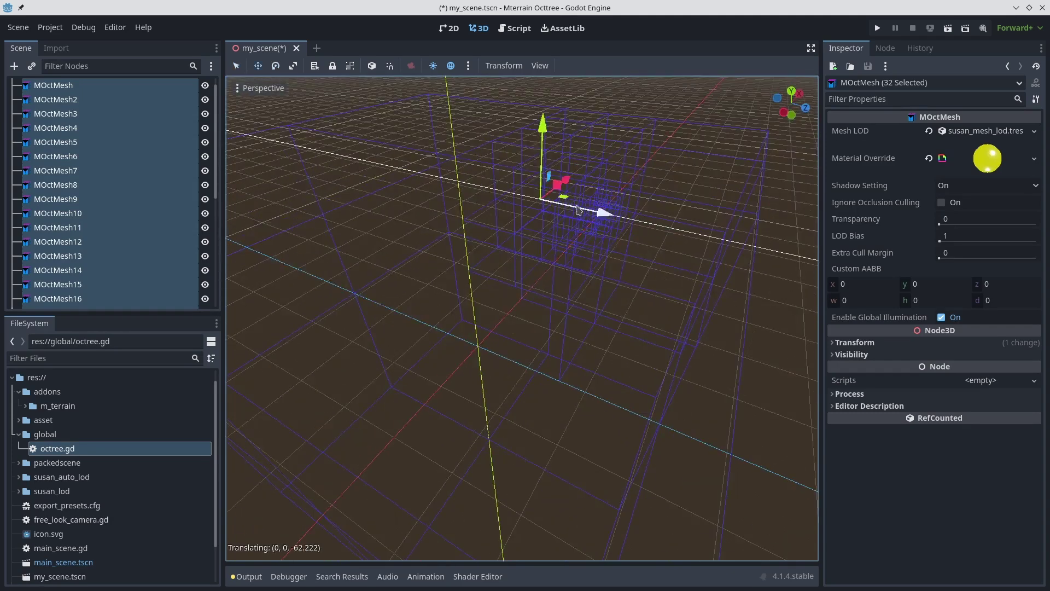
pyautogui.moveTo(447, 179); pyautogui.dragTo(448, 181)
pyautogui.moveTo(448, 181); pyautogui.dragTo(461, 239, button='middle')
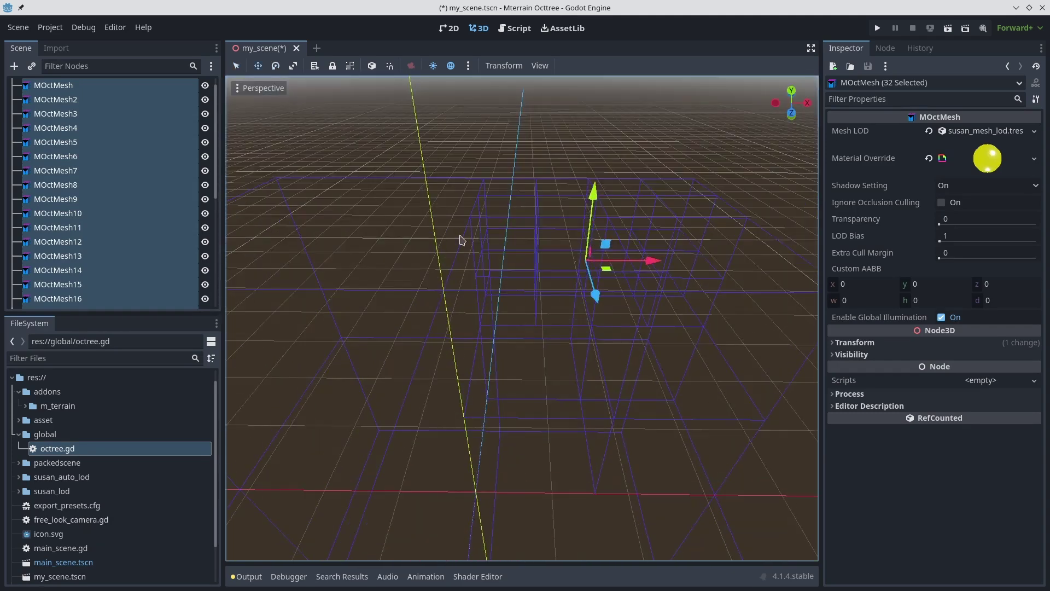
pyautogui.moveTo(504, 263); pyautogui.dragTo(504, 264)
pyautogui.press('s')
pyautogui.moveTo(505, 264); pyautogui.dragTo(522, 333, button='right')
pyautogui.scroll(10, 492, 263)
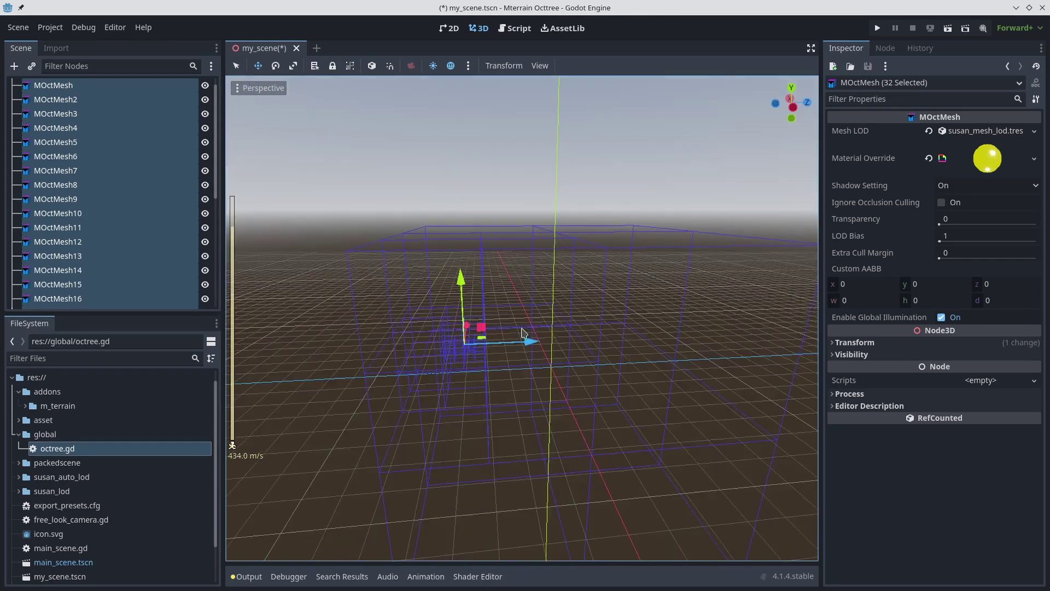
pyautogui.moveTo(534, 342); pyautogui.dragTo(435, 342)
pyautogui.moveTo(435, 342)
pyautogui.mouseDown(button='right')
pyautogui.moveTo(465, 326)
pyautogui.moveTo(437, 359)
pyautogui.mouseUp(button='right')
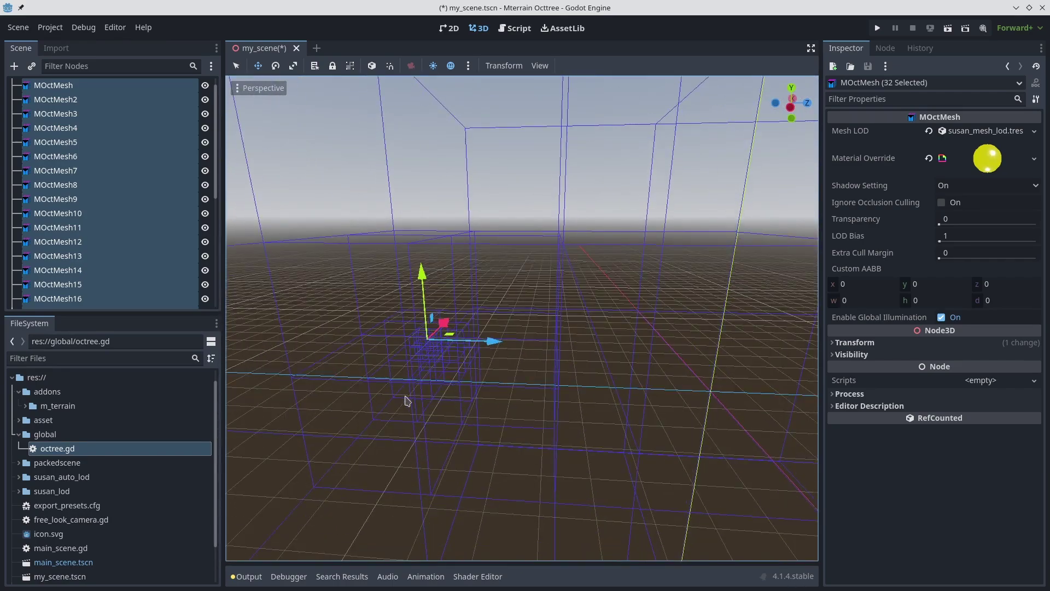
pyautogui.click(129, 232)
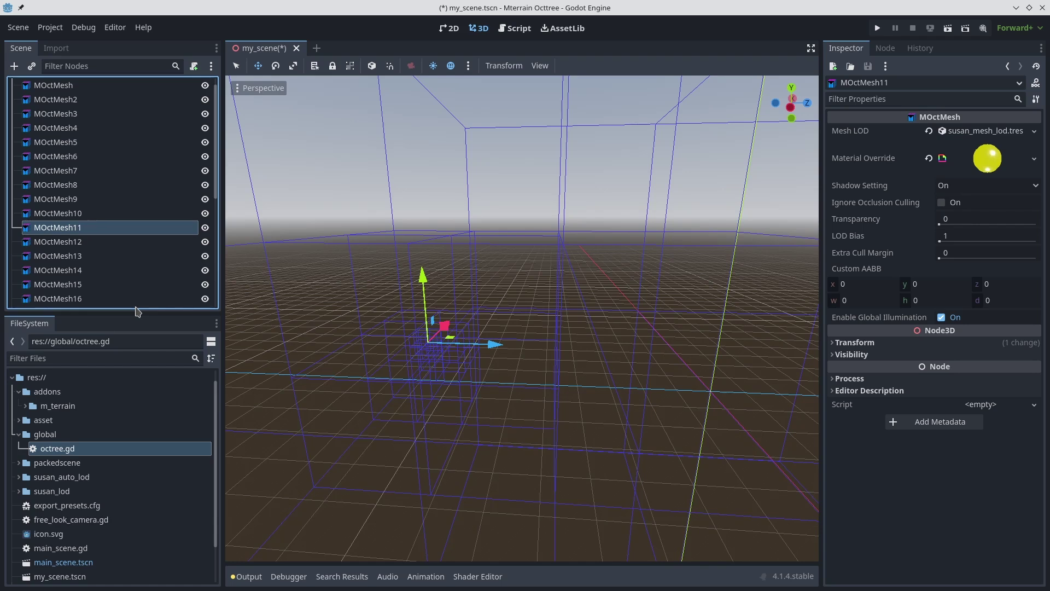
# - Replace line 9 of octree.gd with set_world_boundary(Vector3(-1000,-200,-1000),Vector3(1000,200,1000)) and save
pyautogui.doubleClick(62, 448)
pyautogui.hotkey('shift', 'Home')
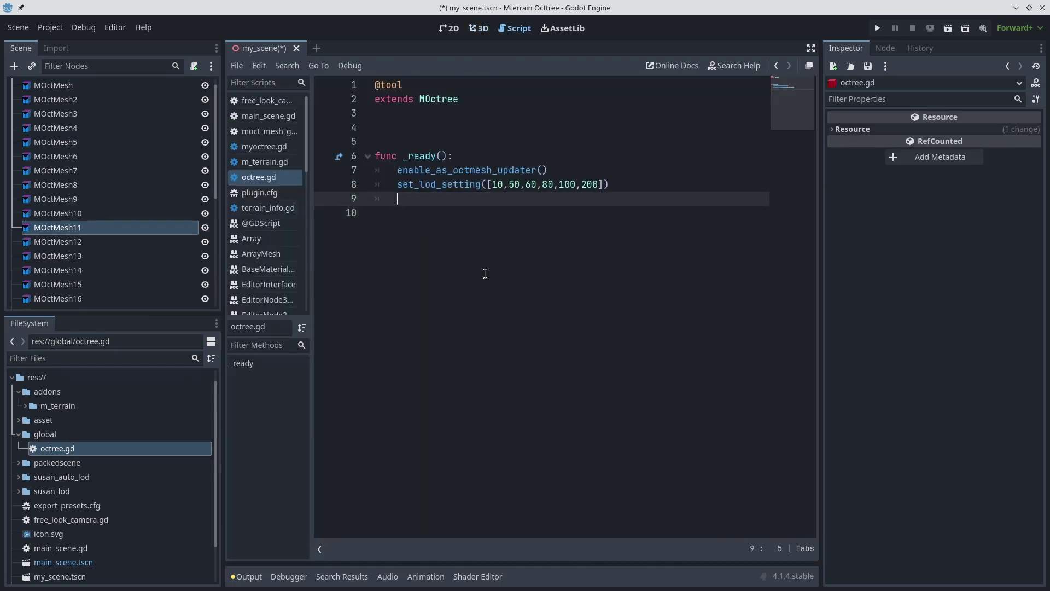
pyautogui.write('set_world_boundary(Vector3(-10')
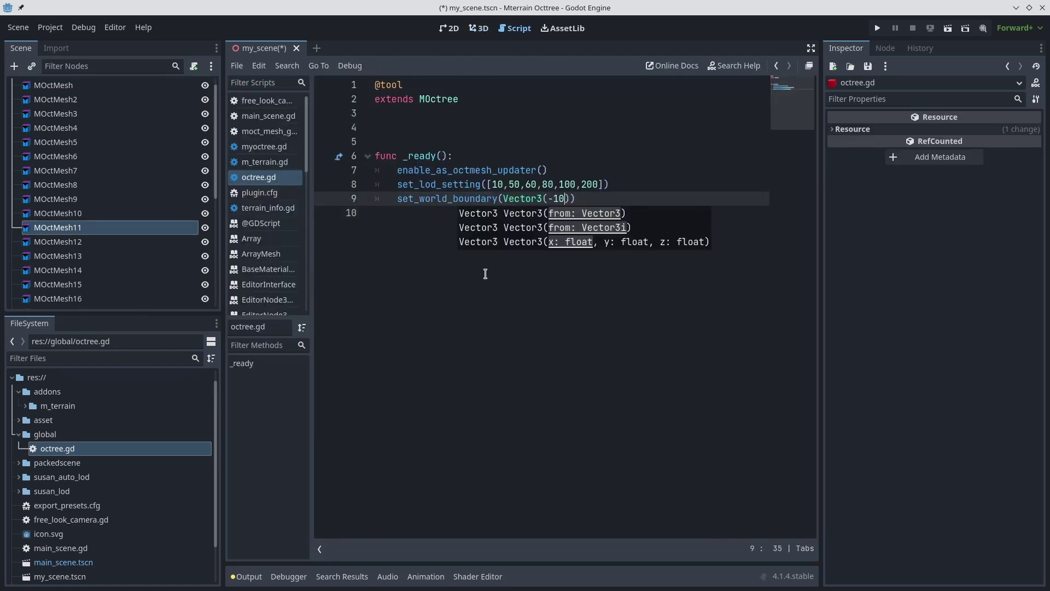
pyautogui.write('00,-200,-1000),')
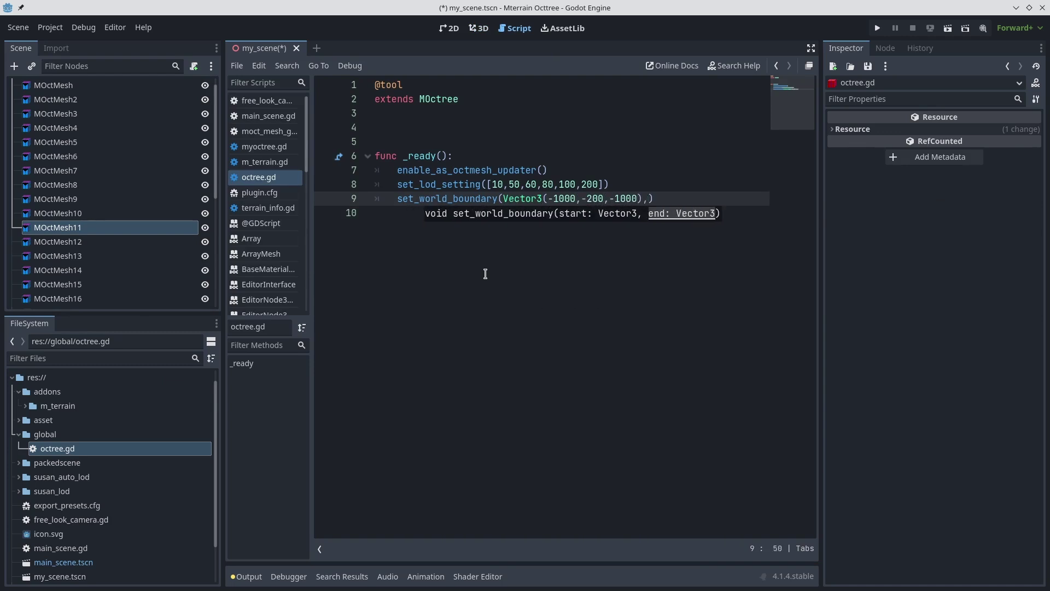
pyautogui.write('Vector3(1000,200,')
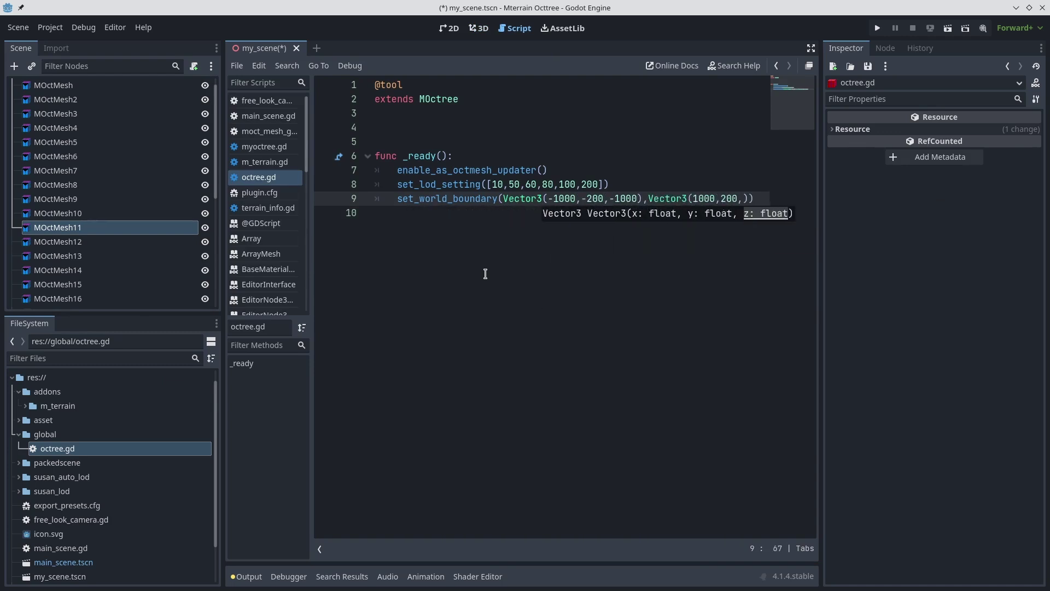
pyautogui.write('1000')
pyautogui.hotkey('ctrl', 's')
pyautogui.click(712, 279)
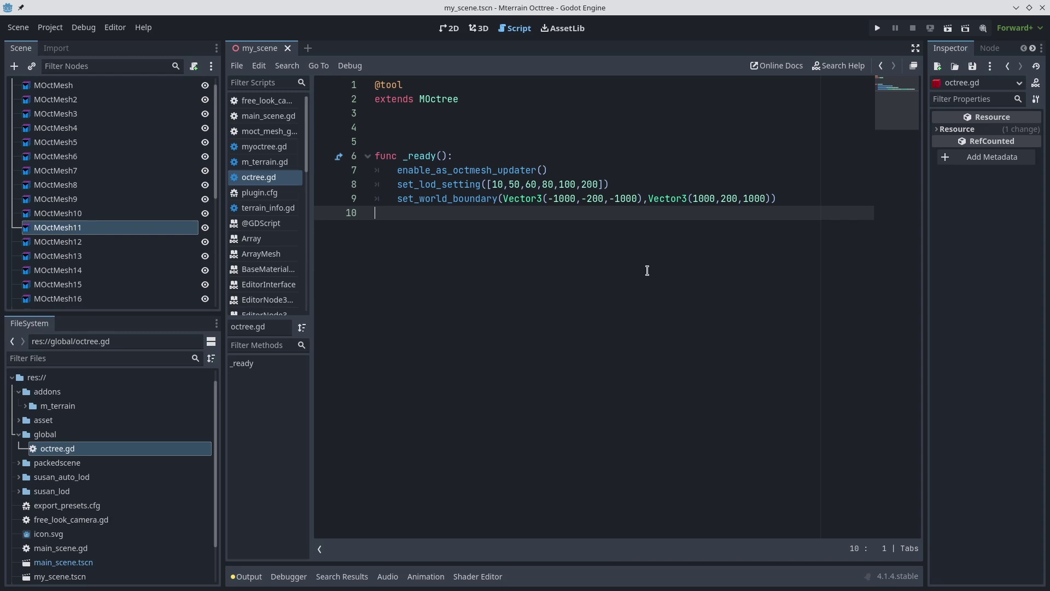
# - Delete and restore the 32 heads, then run the game full screen at about 1375 FPS
pyautogui.hotkey('ctrl', 'F2')
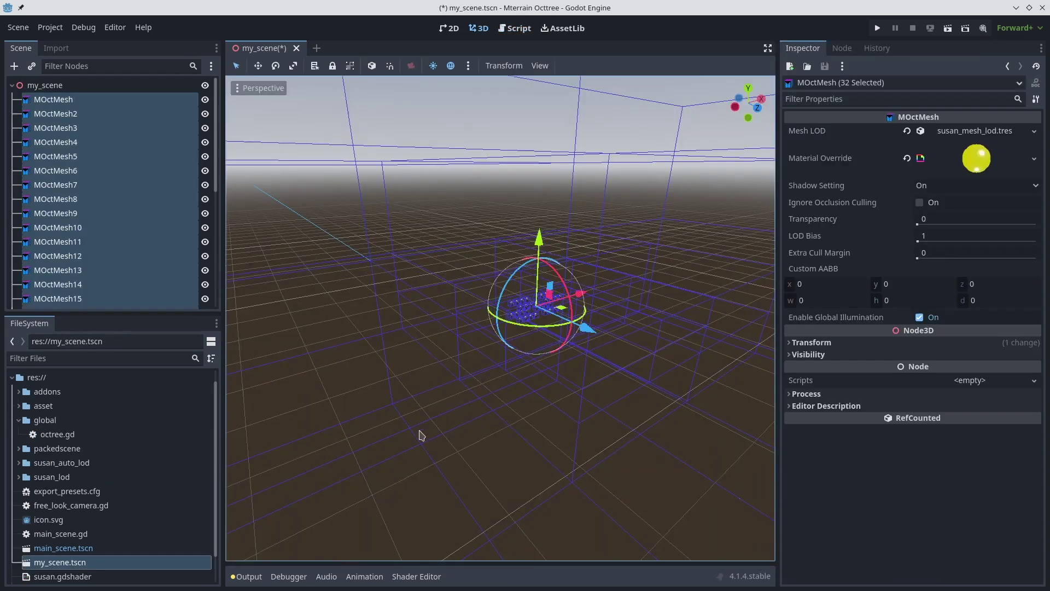
pyautogui.press('Delete')
pyautogui.press('Return')
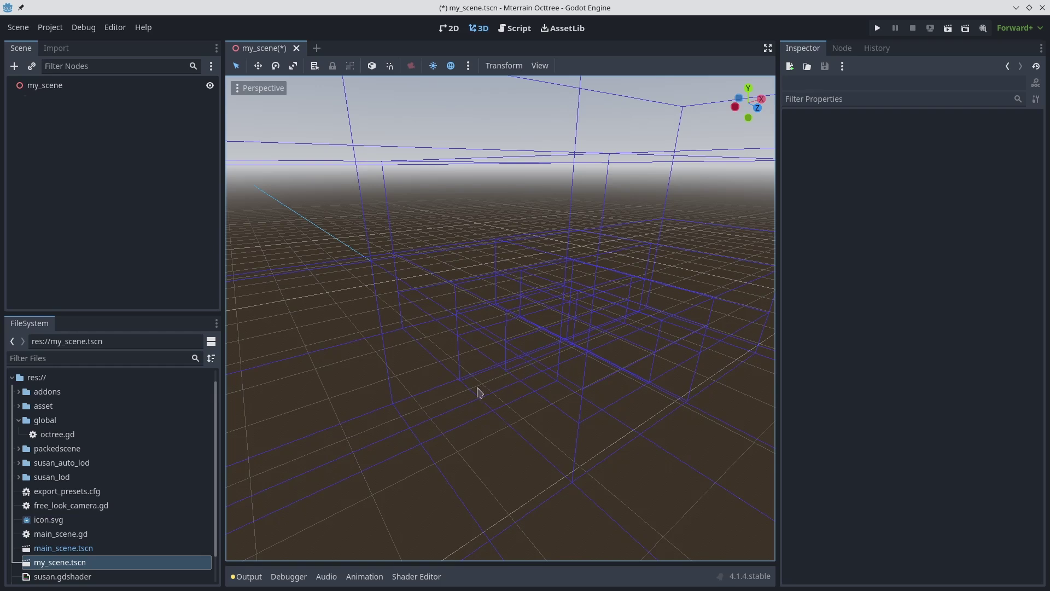
pyautogui.moveTo(615, 259); pyautogui.dragTo(404, 432)
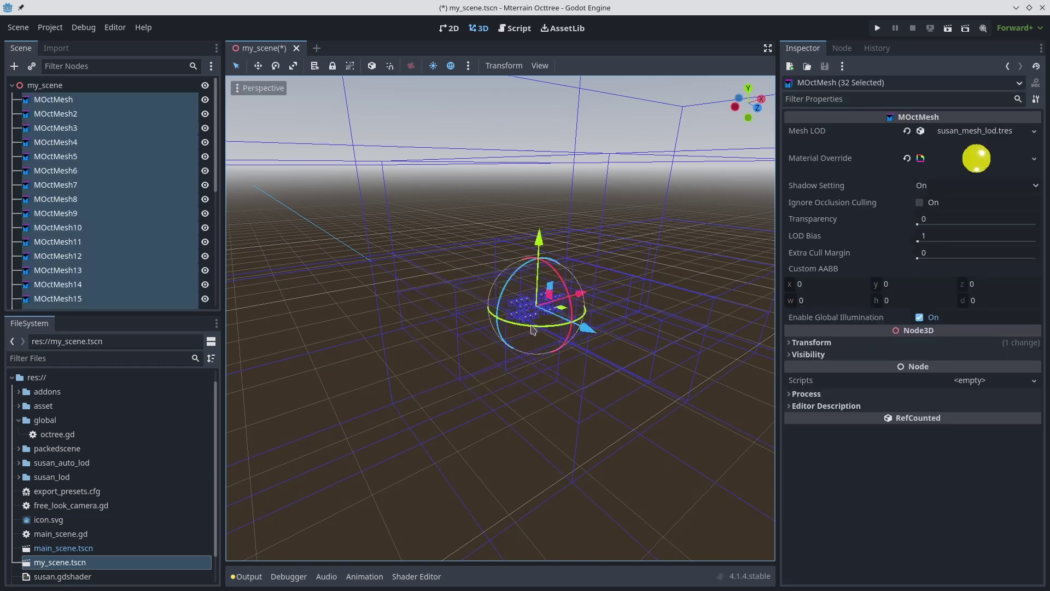
pyautogui.click(472, 440)
pyautogui.press('F6')
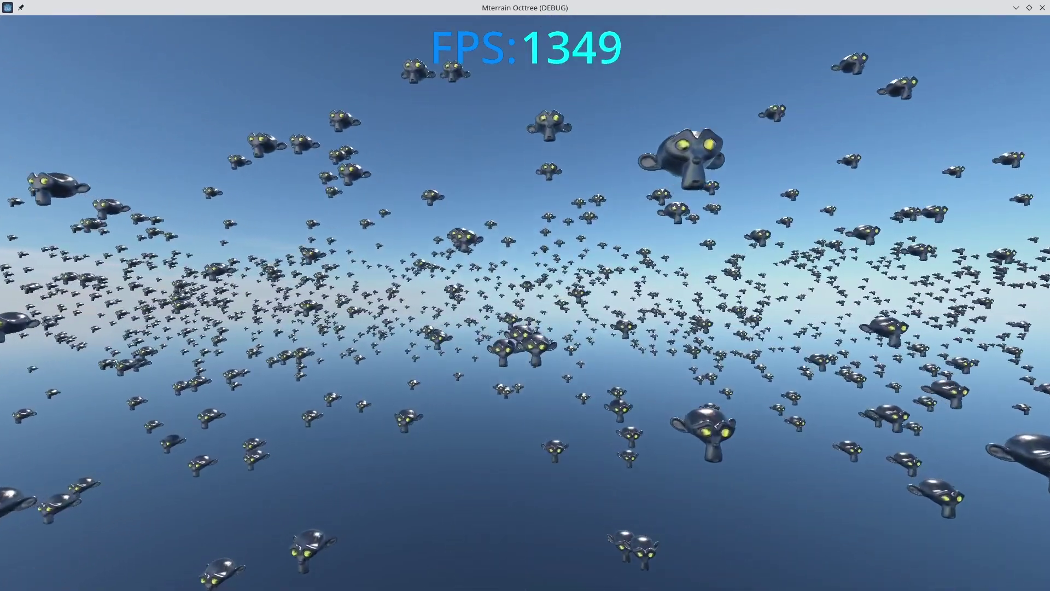
pyautogui.press('super+Down')
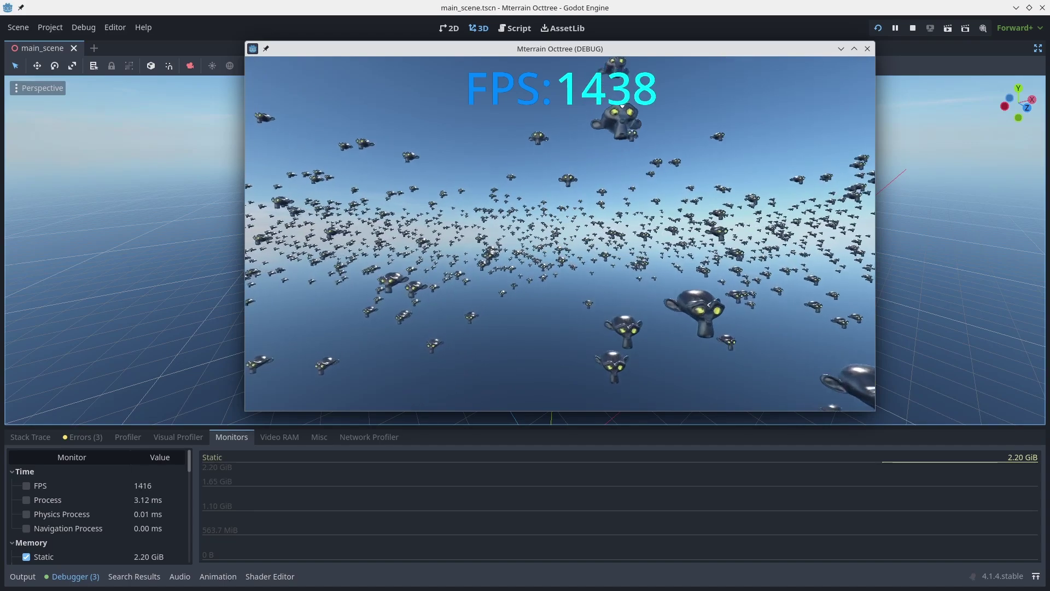
pyautogui.press('super+Up')
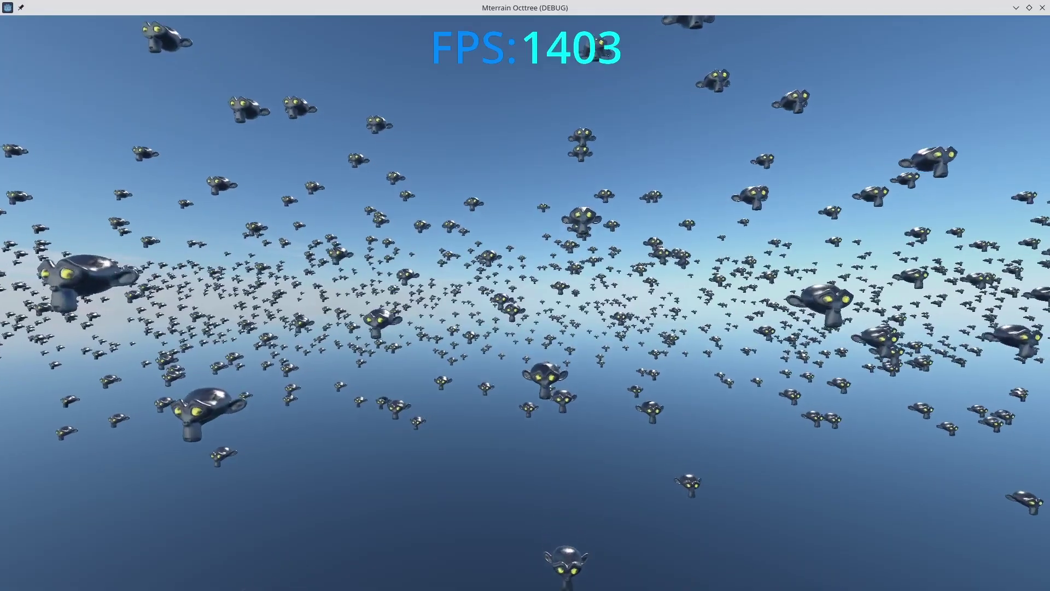